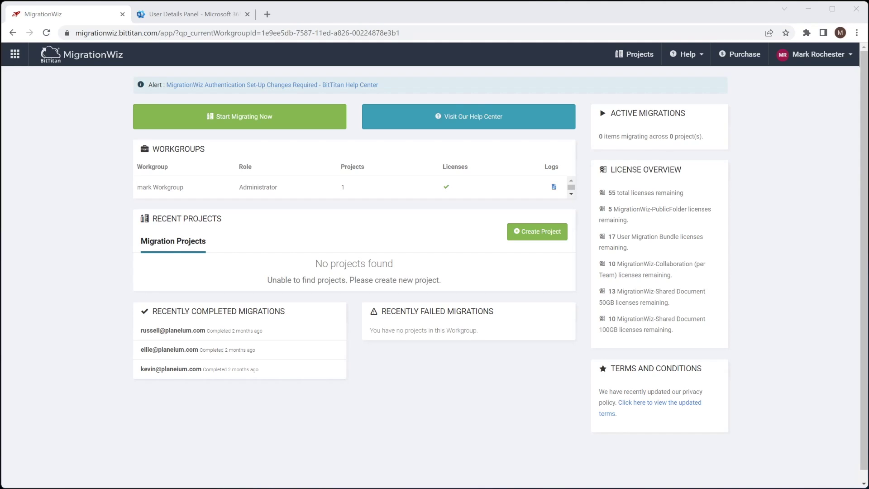
Step: Switch to the Microsoft 365 admin center's Active users tab
{"action": "key", "text": "ctrl+Tab"}
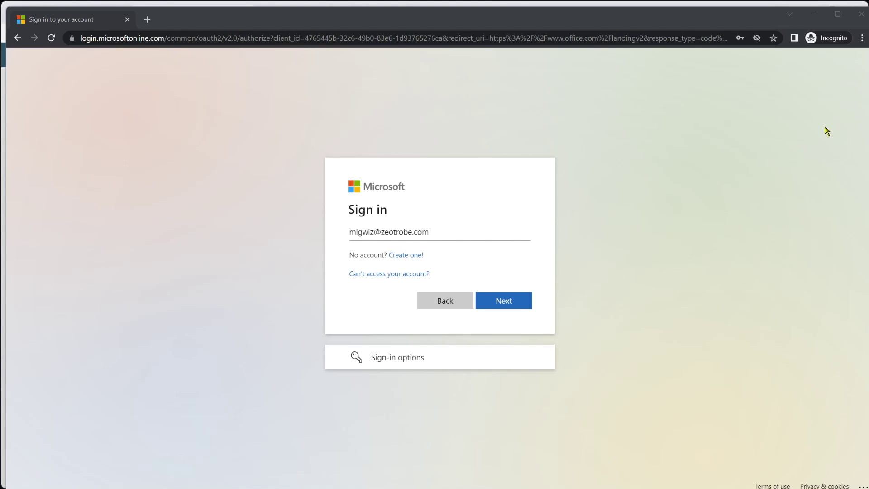
Step: Submit the migration account's e-mail and sign in with its password
{"action": "key", "text": "Return"}
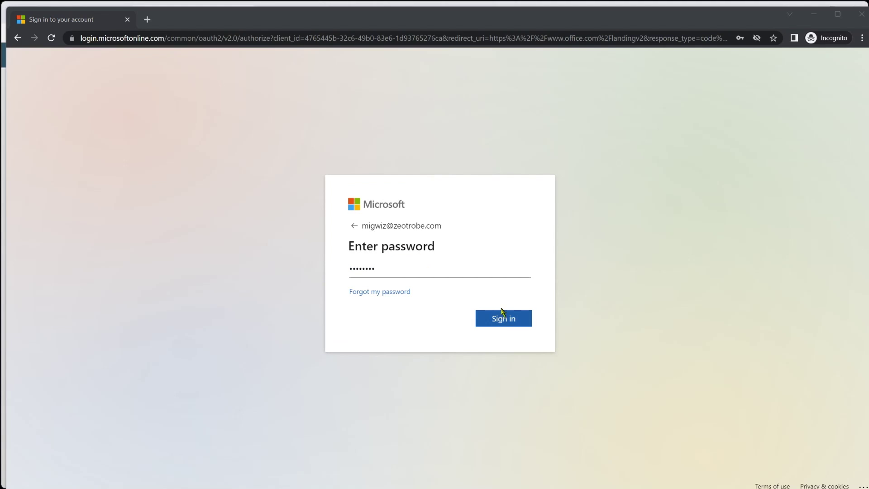
{"action": "left_click", "coordinate": [496, 319]}
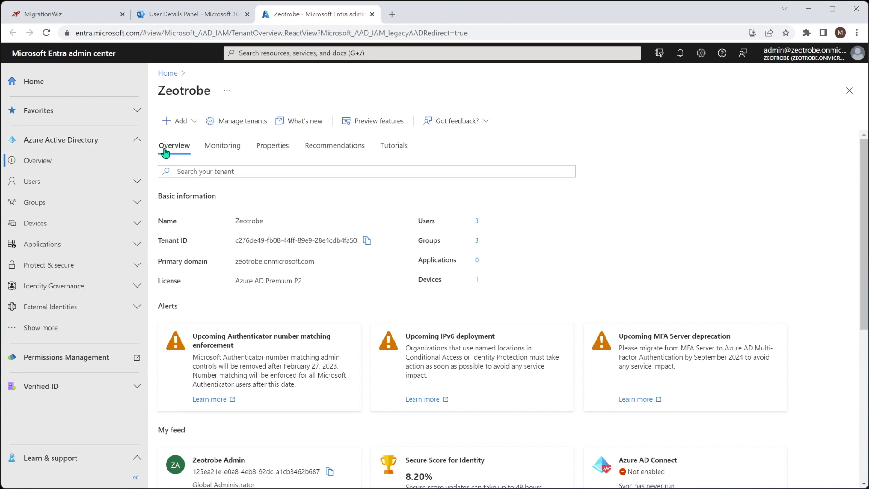
Step: Open the tenant's Properties and go to Manage security defaults
{"action": "left_click", "coordinate": [278, 148]}
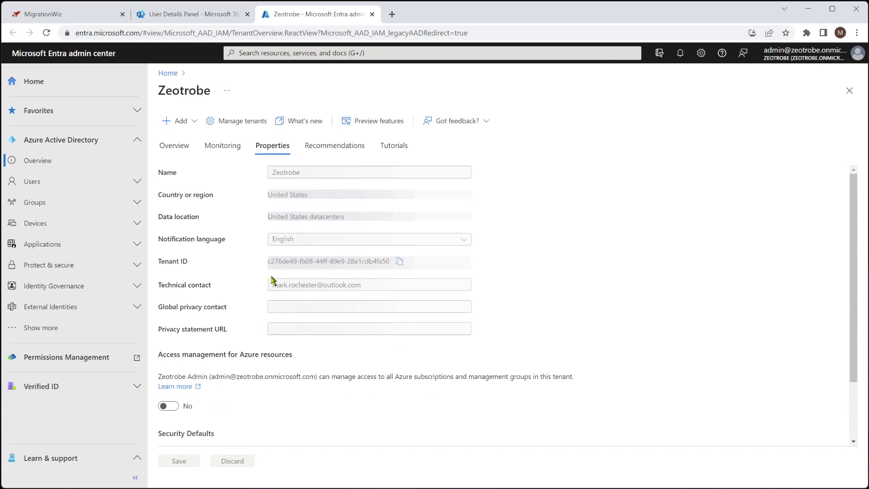
{"action": "scroll", "coordinate": [317, 317], "scroll_direction": "down", "scroll_amount": 2}
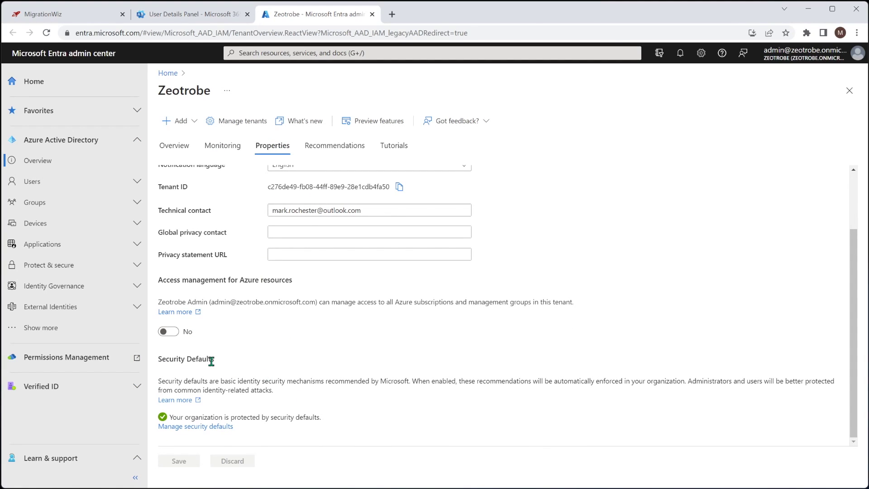
{"action": "left_click", "coordinate": [207, 427]}
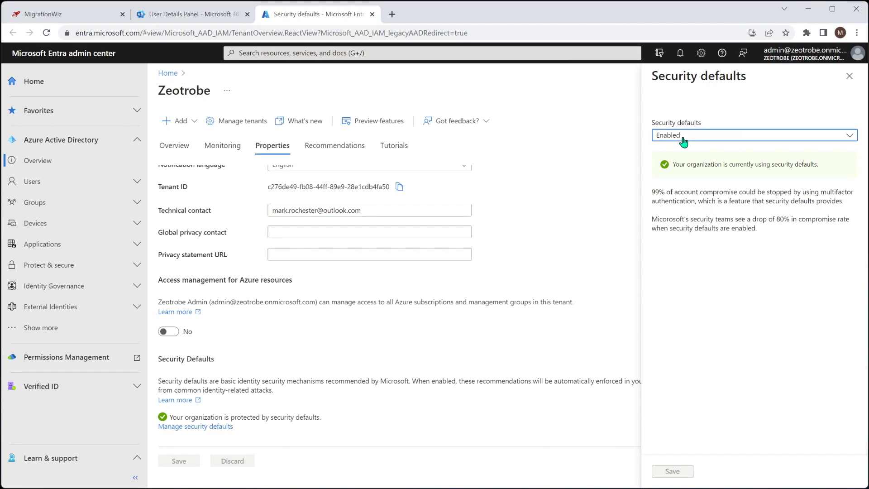
Step: Disable security defaults, citing 'My organization is using Conditional Access', and confirm the change
{"action": "left_click", "coordinate": [683, 137]}
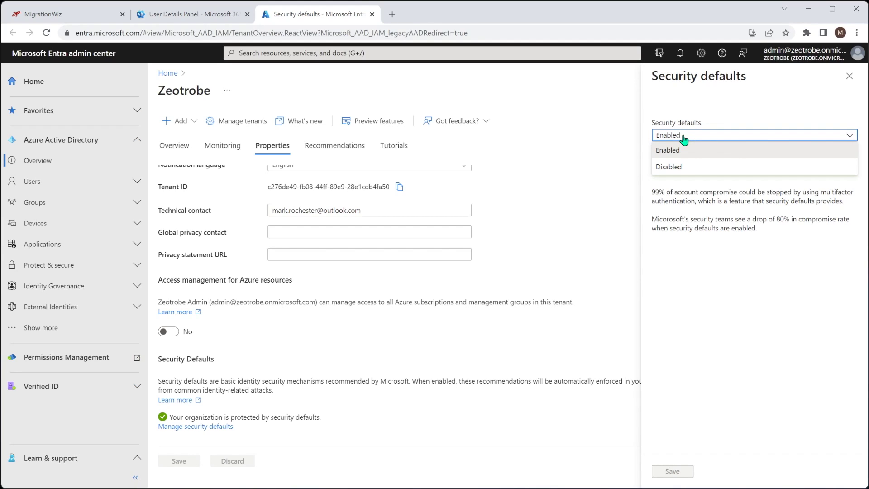
{"action": "left_click", "coordinate": [678, 169]}
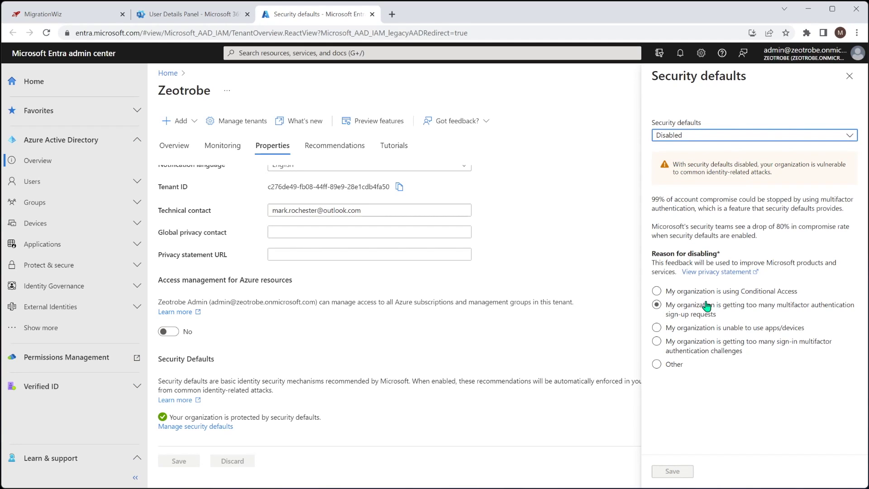
{"action": "left_click", "coordinate": [662, 293]}
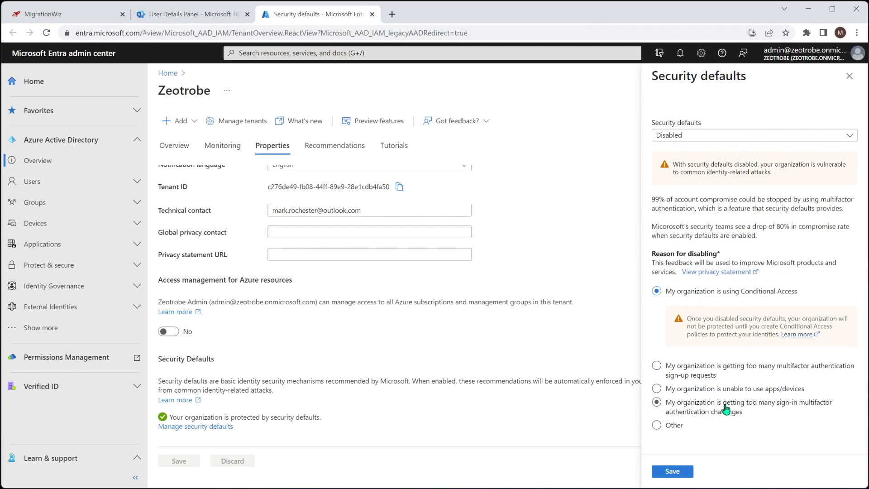
{"action": "left_click", "coordinate": [672, 471]}
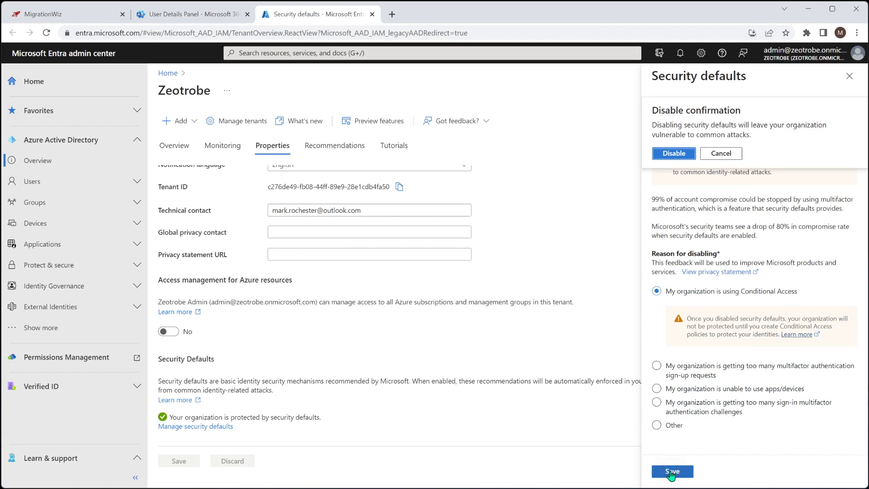
{"action": "left_click", "coordinate": [677, 153]}
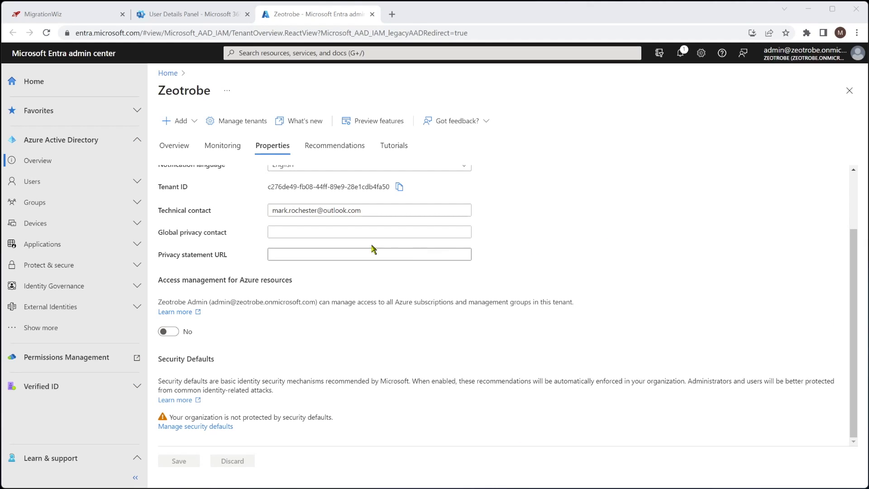
{"action": "left_click", "coordinate": [194, 15]}
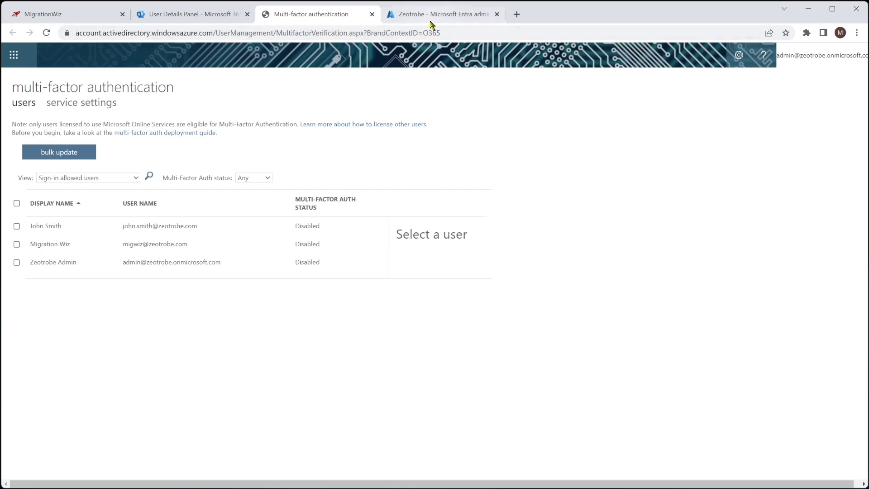
Step: Bring the private sign-in window back to the front
{"action": "key", "text": "alt+Tab"}
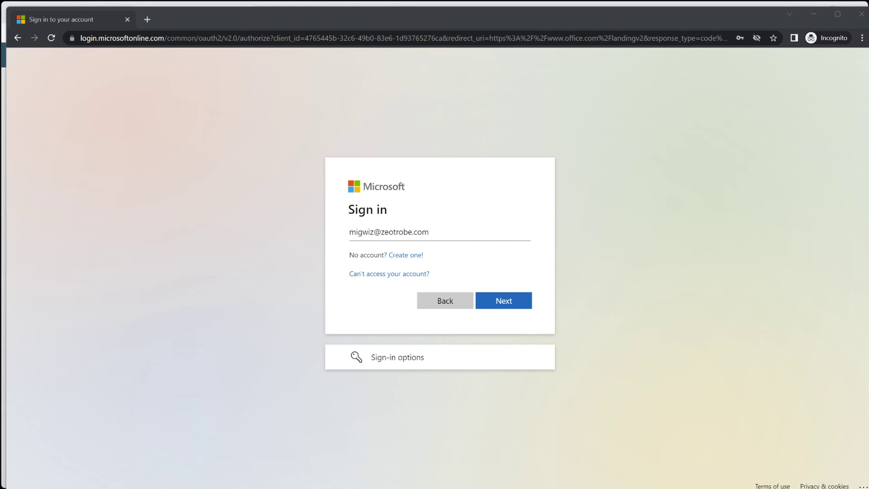
Step: Sign in as the migration account, decline 'Stay signed in?', and close the private window
{"action": "key", "text": "Return"}
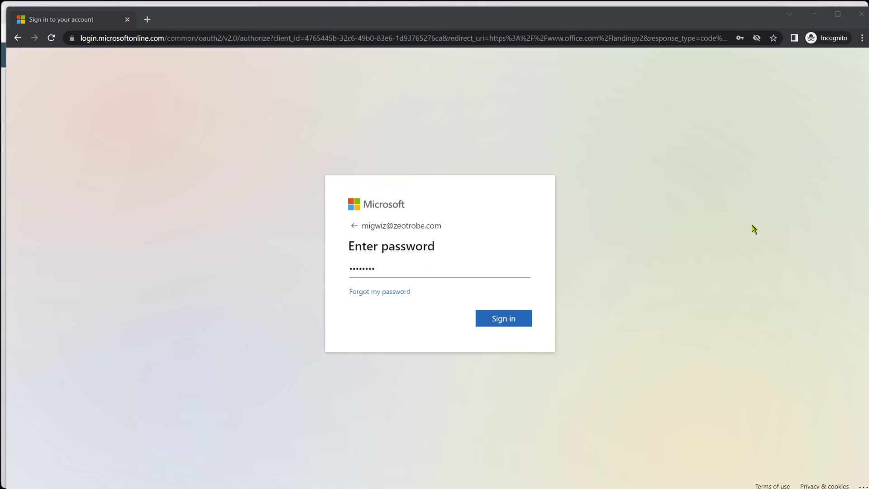
{"action": "left_click", "coordinate": [513, 321]}
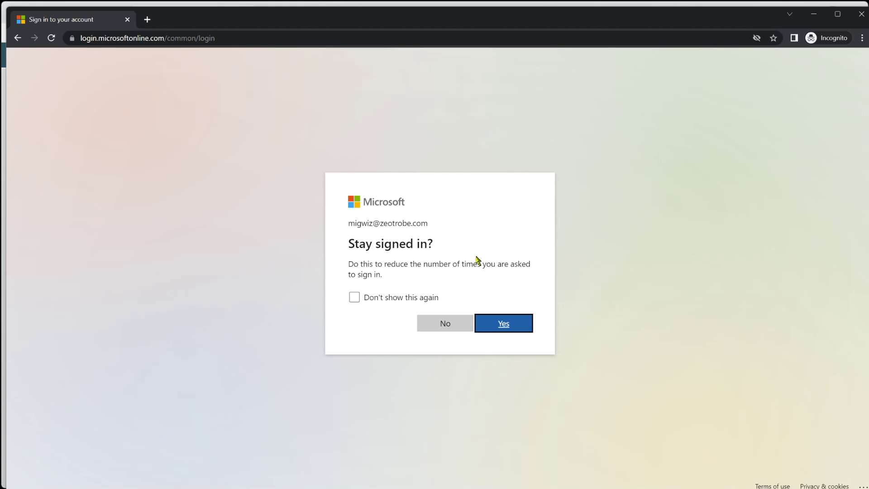
{"action": "left_click", "coordinate": [435, 326]}
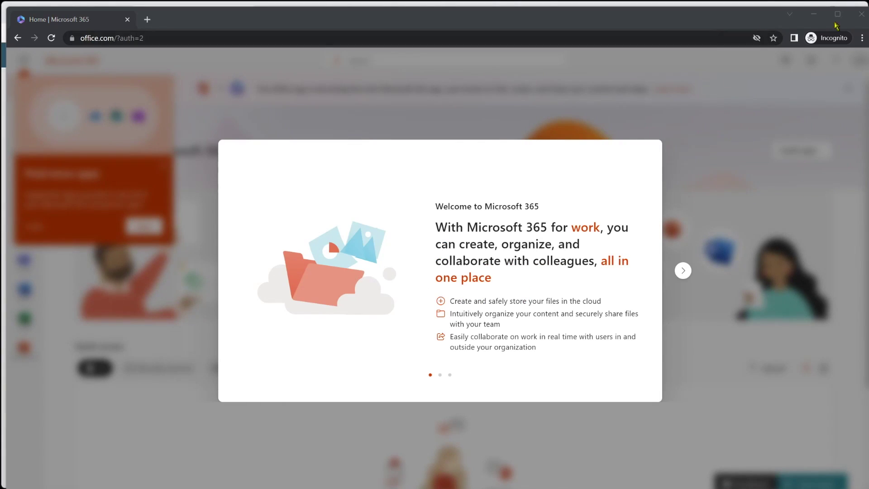
{"action": "left_click", "coordinate": [861, 17]}
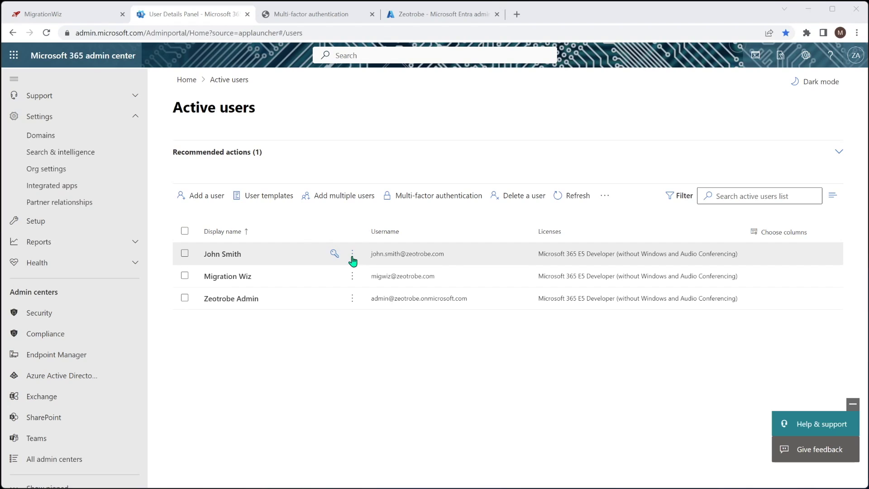
Step: Open App registrations under Azure Active Directory Applications and start a new registration
{"action": "left_click", "coordinate": [58, 375]}
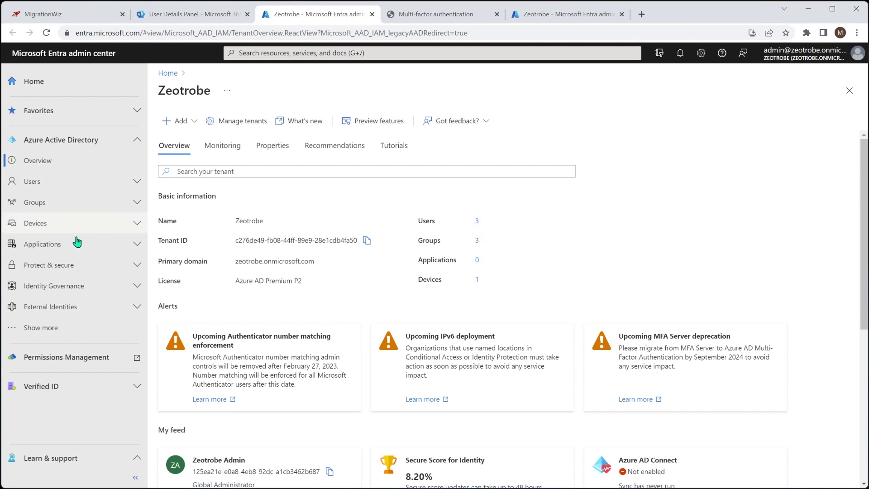
{"action": "left_click", "coordinate": [47, 244]}
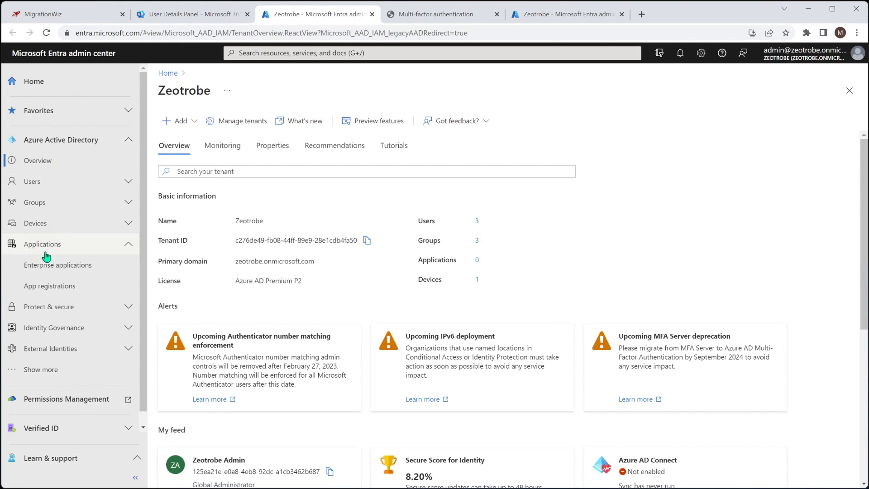
{"action": "left_click", "coordinate": [56, 287]}
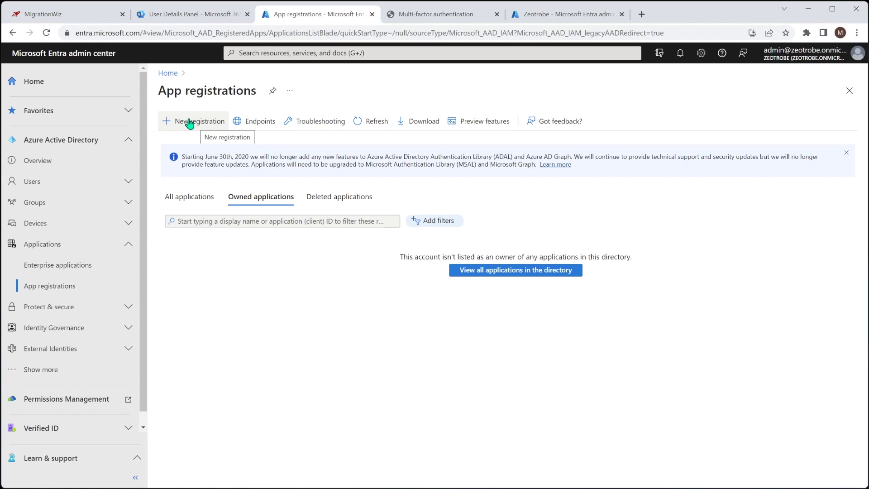
{"action": "left_click", "coordinate": [189, 122]}
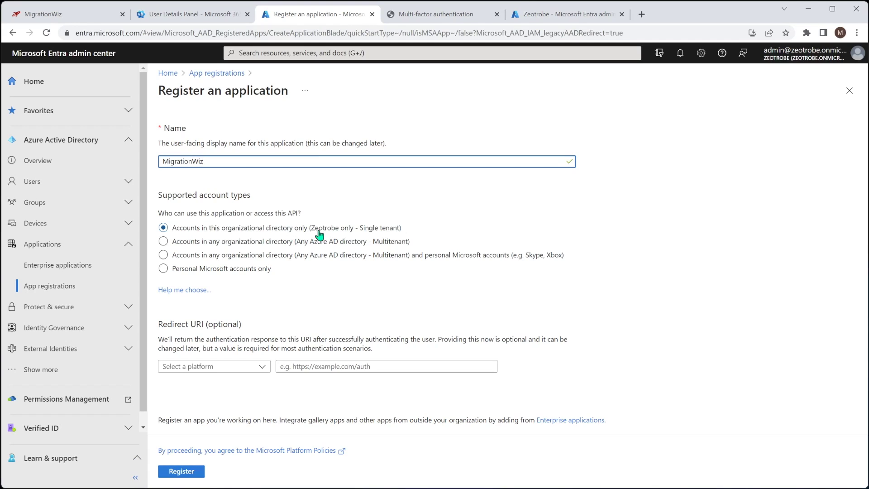
Step: Add a Public client/native redirect URI urn:ietf:wg:oauth:2.0:oob and register the MigrationWiz app
{"action": "left_click", "coordinate": [211, 367]}
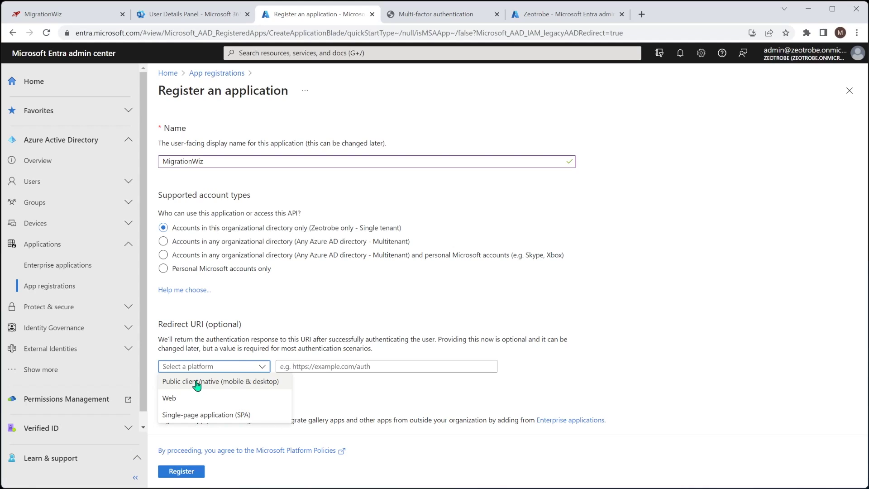
{"action": "left_click", "coordinate": [197, 383]}
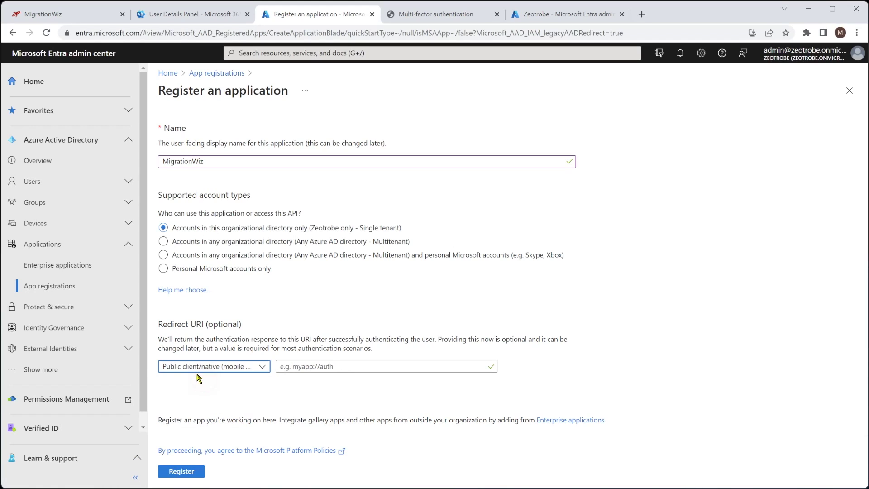
{"action": "left_click", "coordinate": [316, 368]}
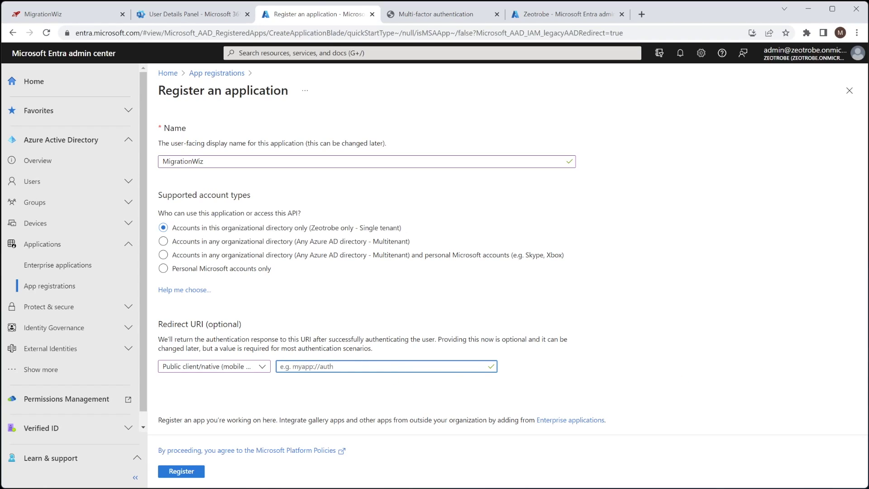
{"action": "left_click", "coordinate": [364, 367]}
{"action": "type", "text": "urn:ietf:wg:oauth:2.0:oob"}
{"action": "left_click", "coordinate": [179, 473]}
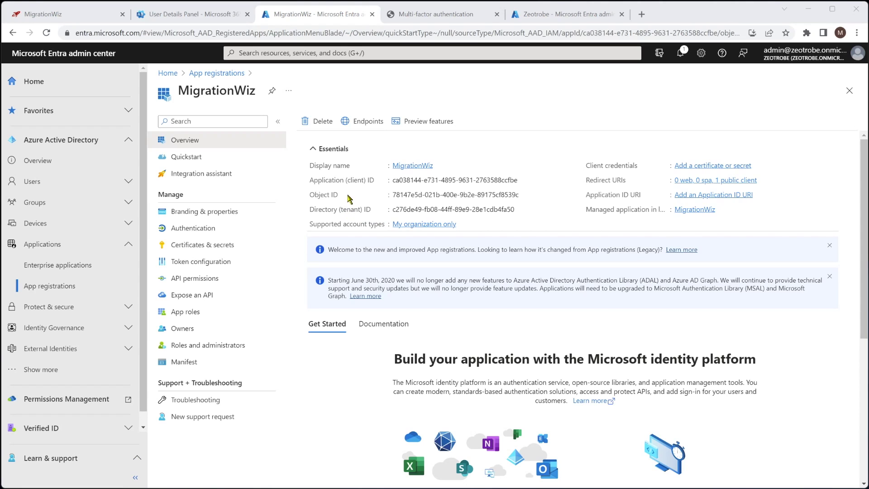
Step: Copy the Application (client) ID and Directory (tenant) ID into the Source Tenant notes
{"action": "left_click_drag", "start_coordinate": [309, 179], "coordinate": [517, 181]}
{"action": "key", "text": "ctrl+c"}
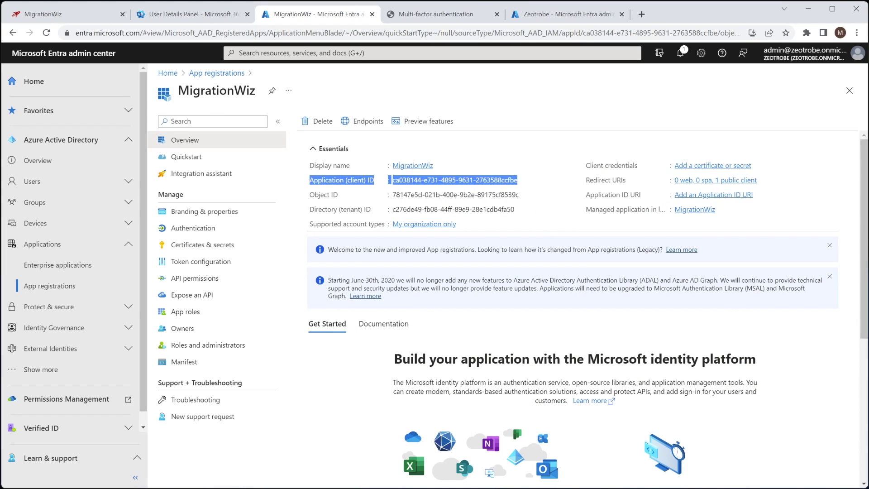
{"action": "key", "text": "alt+Tab"}
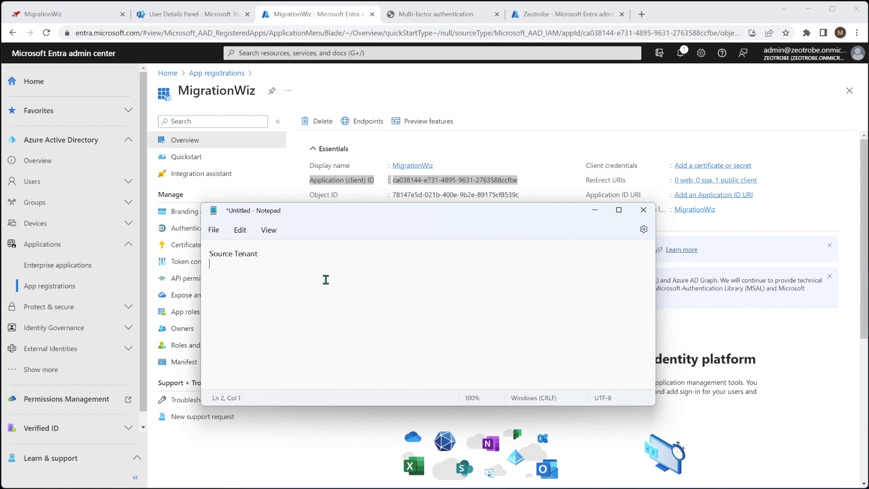
{"action": "key", "text": "ctrl+v"}
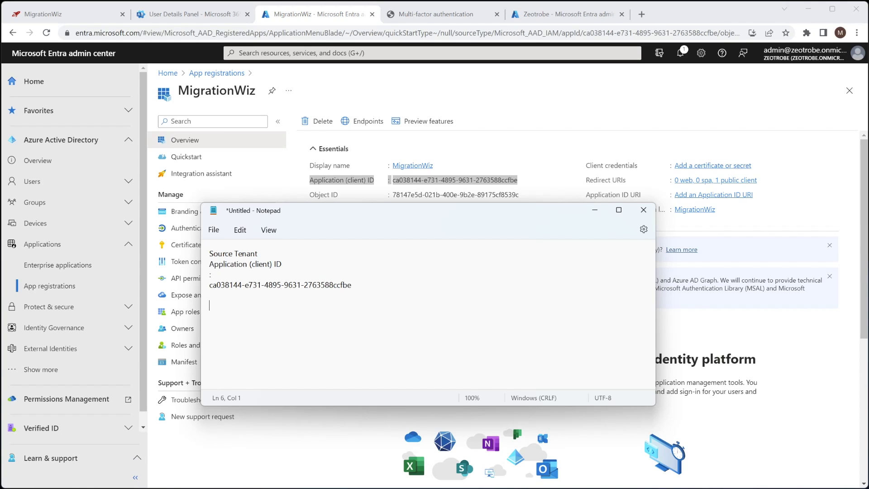
{"action": "left_click", "coordinate": [548, 200]}
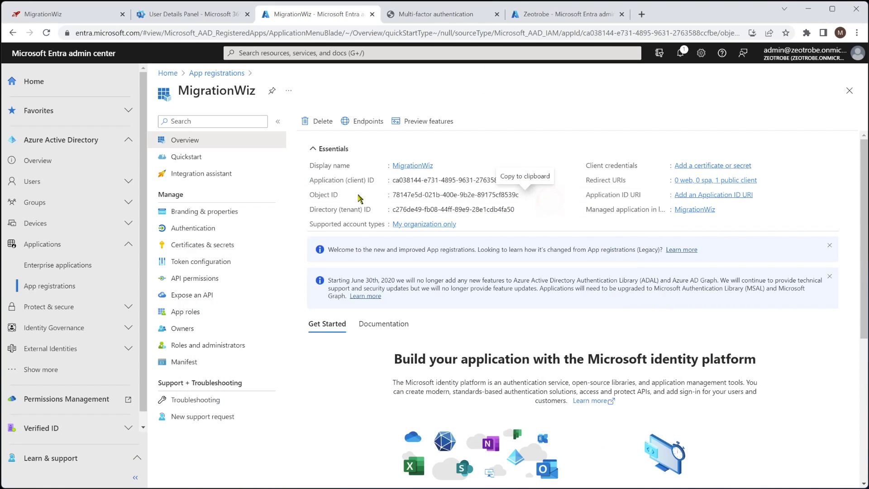
{"action": "left_click_drag", "start_coordinate": [308, 209], "coordinate": [513, 218]}
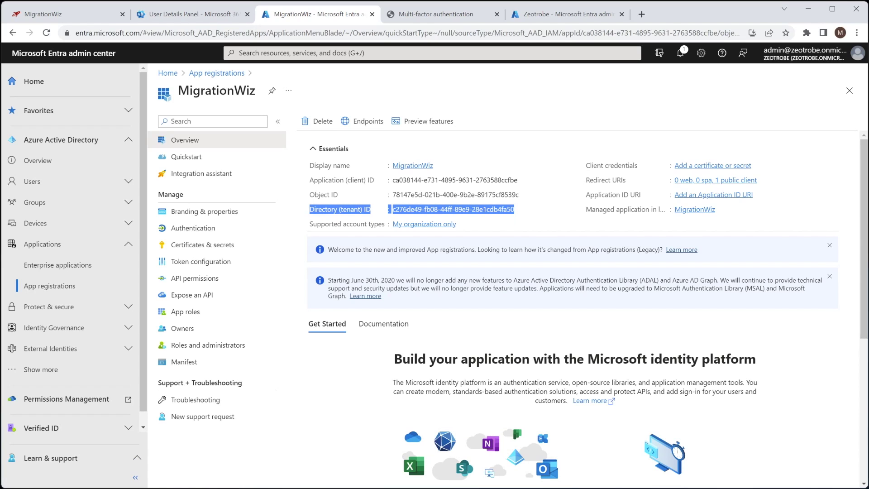
{"action": "key", "text": "ctrl+c"}
{"action": "key", "text": "alt+Tab"}
{"action": "key", "text": "ctrl+v"}
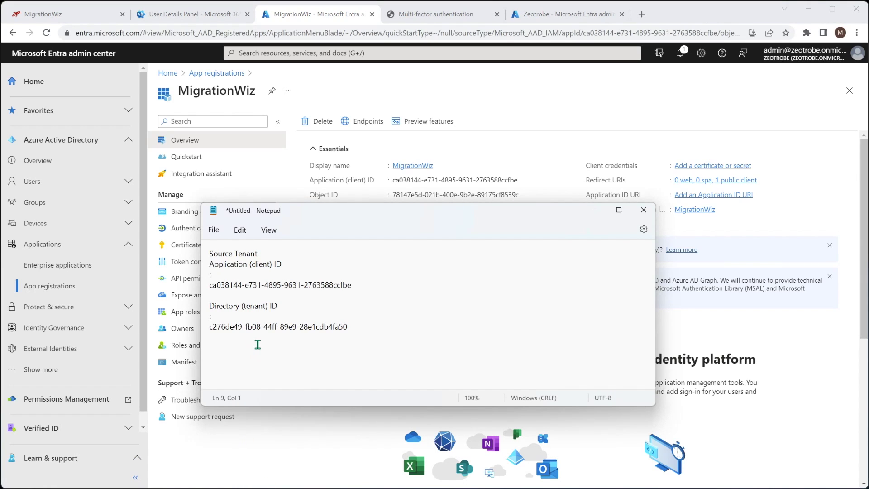
Step: Tidy the notes so each ID sits on its label line without blank lines
{"action": "key", "text": "Delete"}
{"action": "key", "text": "Delete"}
{"action": "key", "text": "BackSpace"}
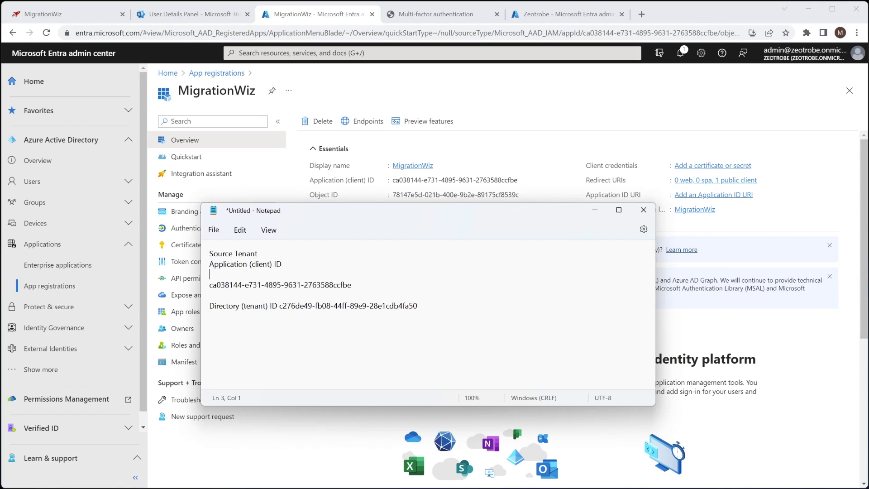
{"action": "key", "text": "Delete"}
{"action": "key", "text": "BackSpace"}
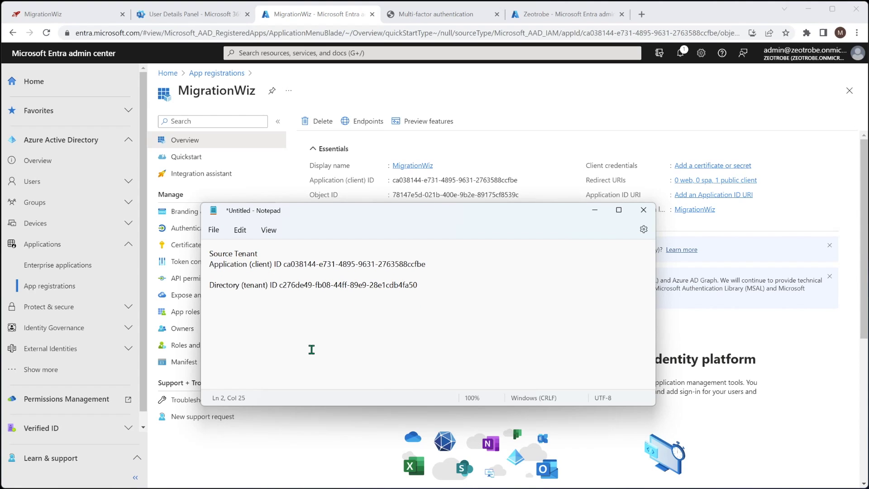
{"action": "left_click", "coordinate": [310, 273]}
{"action": "key", "text": "Delete"}
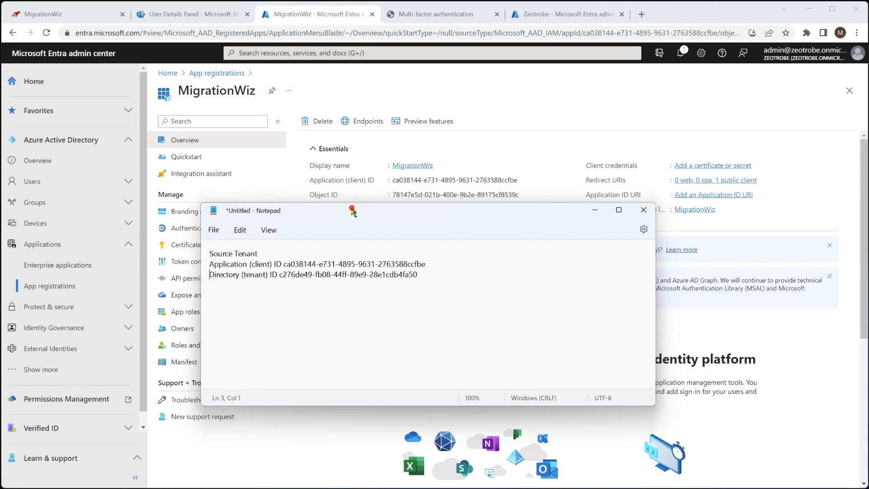
{"action": "key", "text": "alt+Tab"}
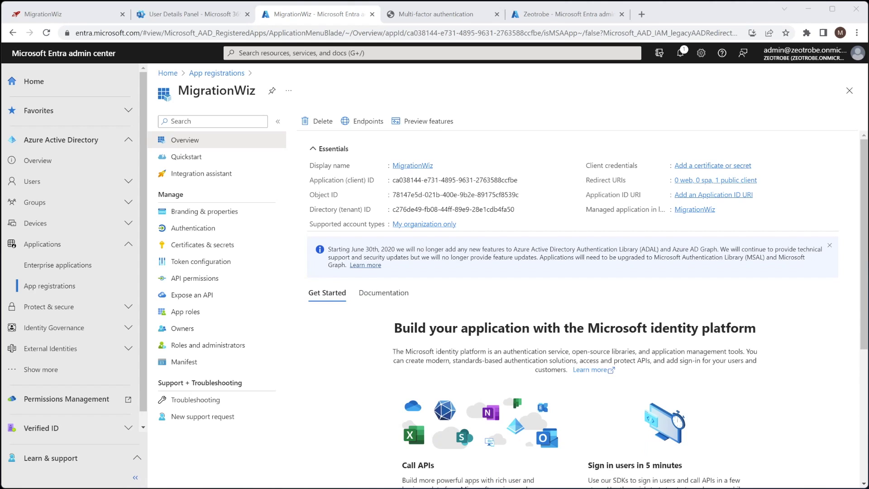
Step: Set Allow public client flows to Yes in the MigrationWiz app's Authentication settings and save
{"action": "left_click", "coordinate": [188, 230]}
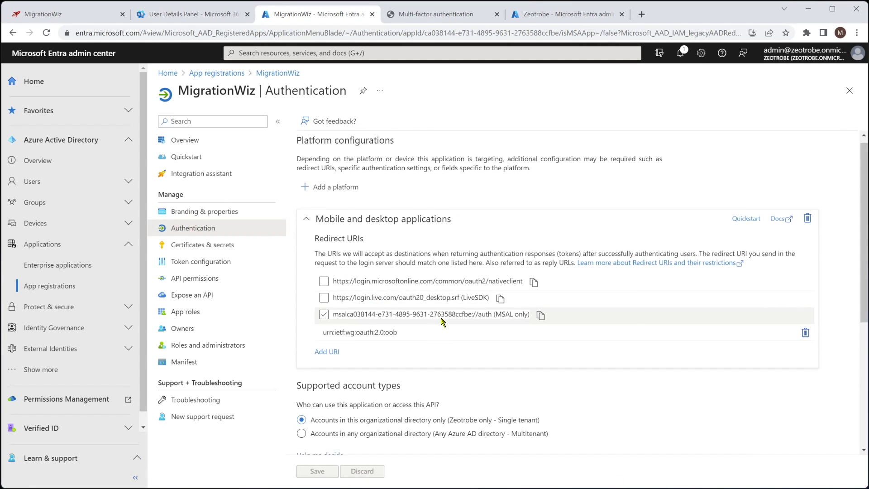
{"action": "scroll", "coordinate": [442, 322], "scroll_direction": "down", "scroll_amount": 5}
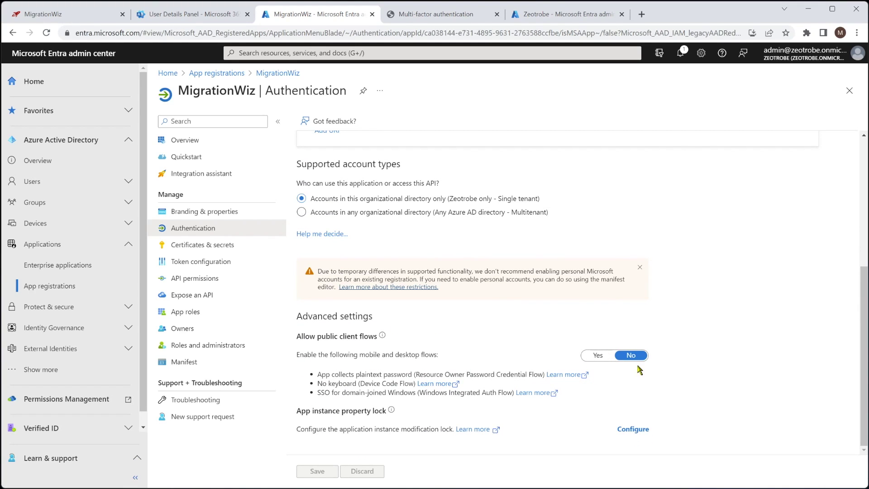
{"action": "left_click", "coordinate": [597, 355]}
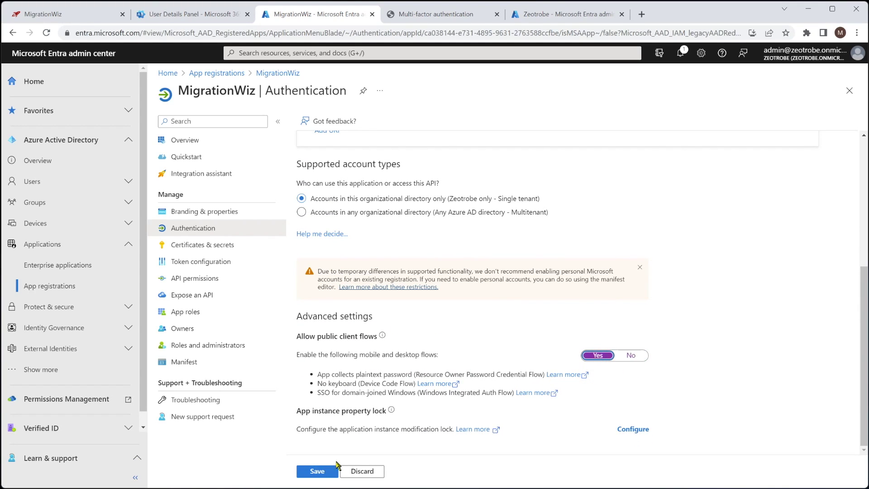
{"action": "left_click", "coordinate": [312, 471]}
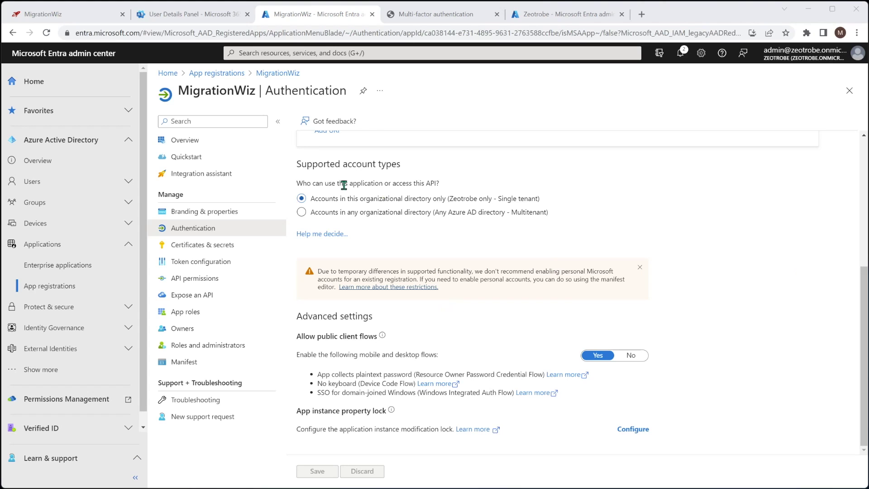
{"action": "left_click", "coordinate": [192, 278]}
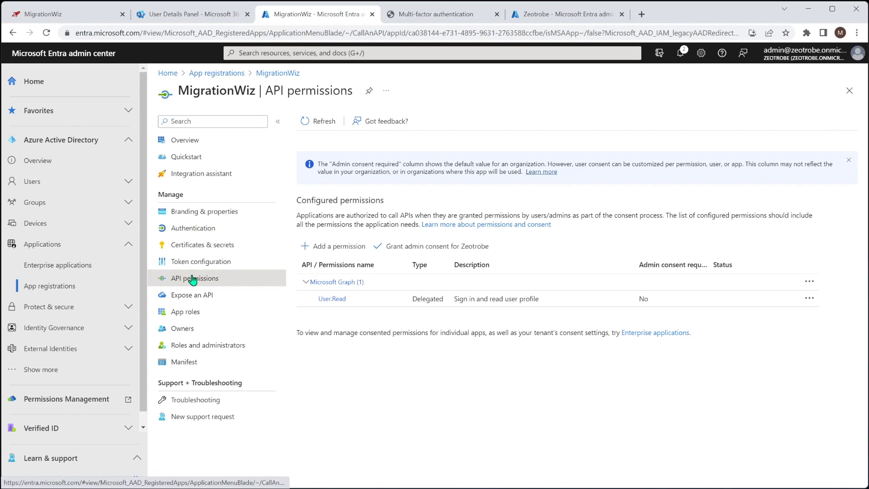
Step: Add the delegated Office 365 Exchange Online permission EWS.AccessAsUser.All to the MigrationWiz app
{"action": "left_click", "coordinate": [333, 248]}
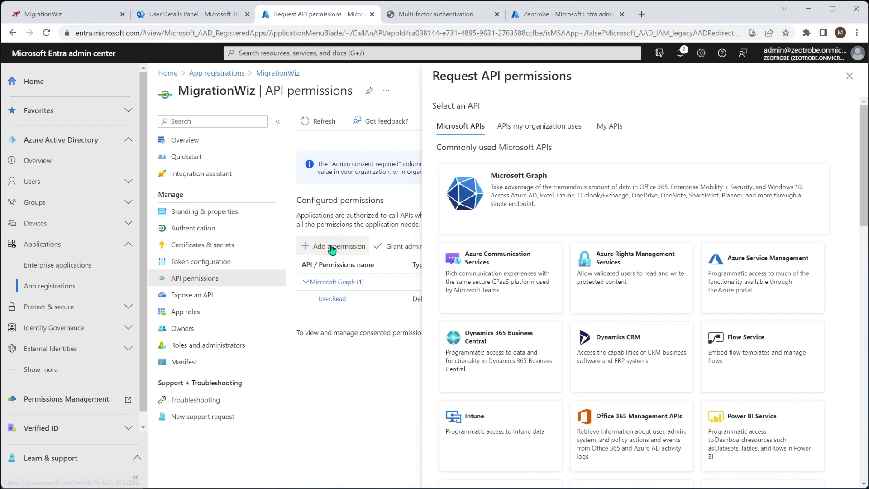
{"action": "left_click", "coordinate": [547, 124]}
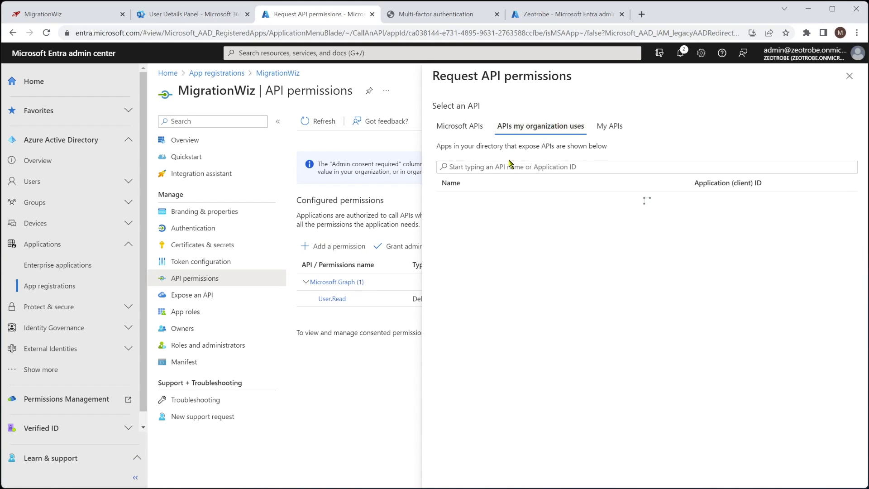
{"action": "left_click", "coordinate": [501, 166]}
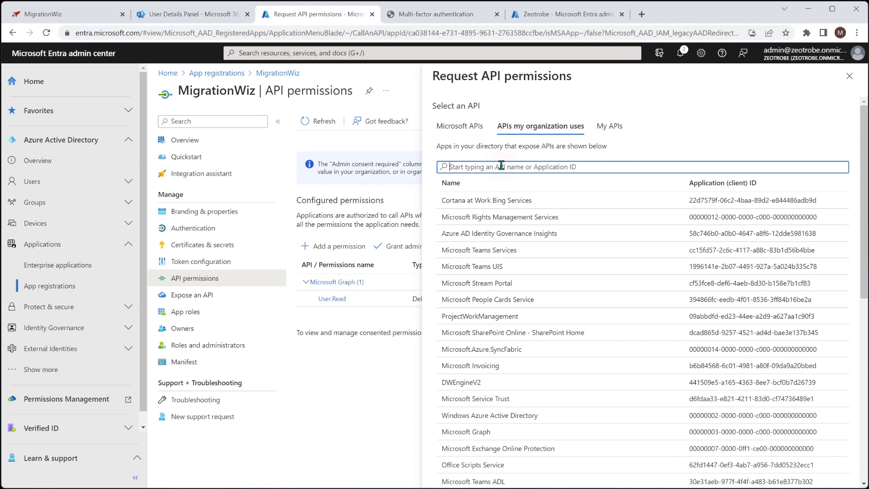
{"action": "type", "text": "office 365"}
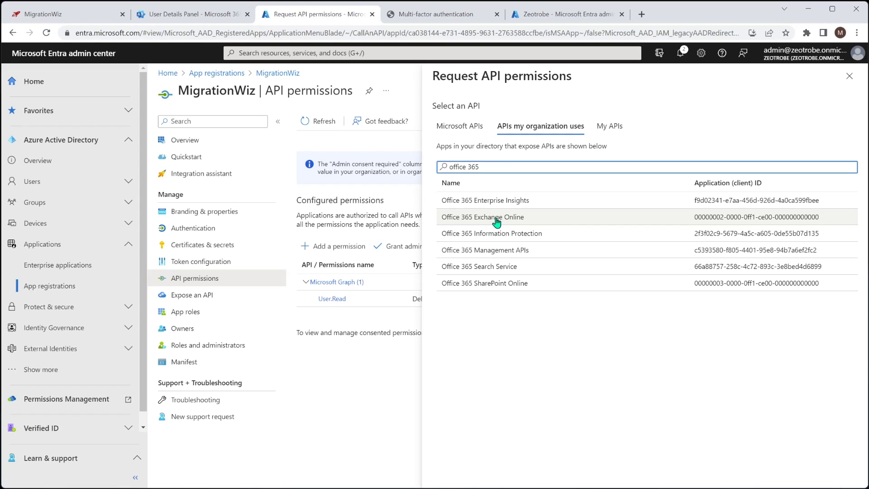
{"action": "left_click", "coordinate": [486, 219]}
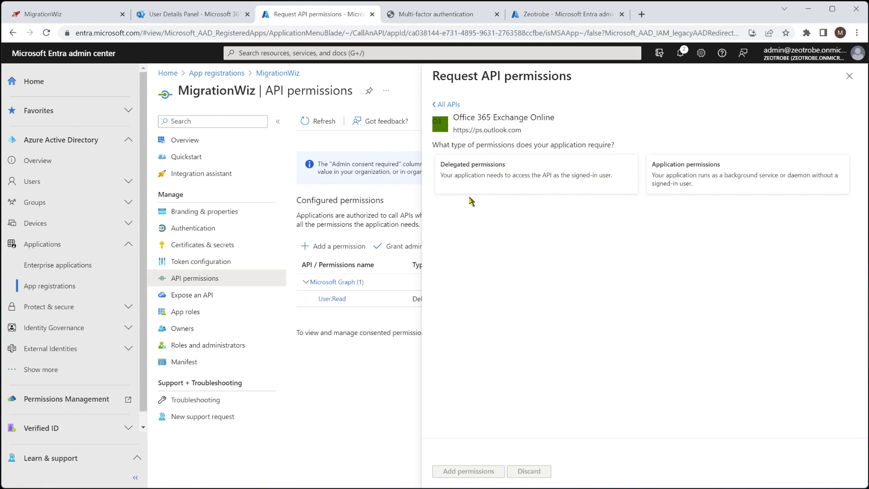
{"action": "left_click", "coordinate": [496, 166]}
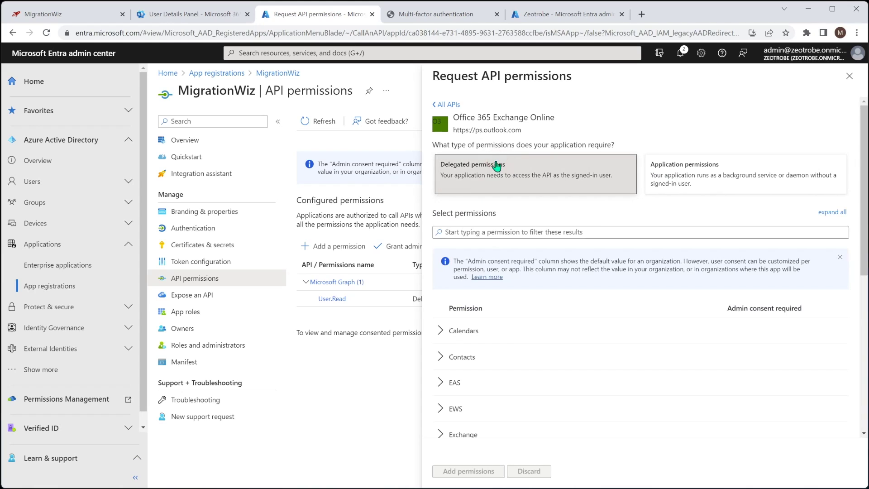
{"action": "left_click", "coordinate": [447, 410]}
{"action": "scroll", "coordinate": [447, 409], "scroll_direction": "down", "scroll_amount": 2}
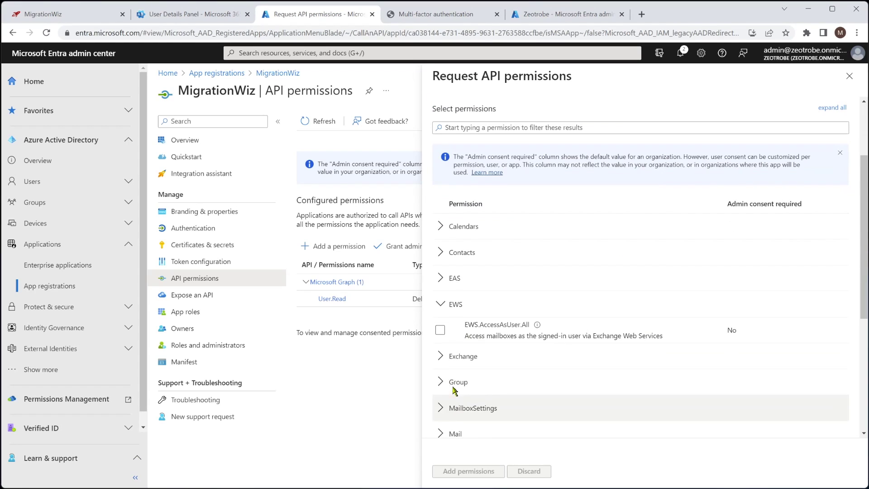
{"action": "left_click", "coordinate": [440, 330]}
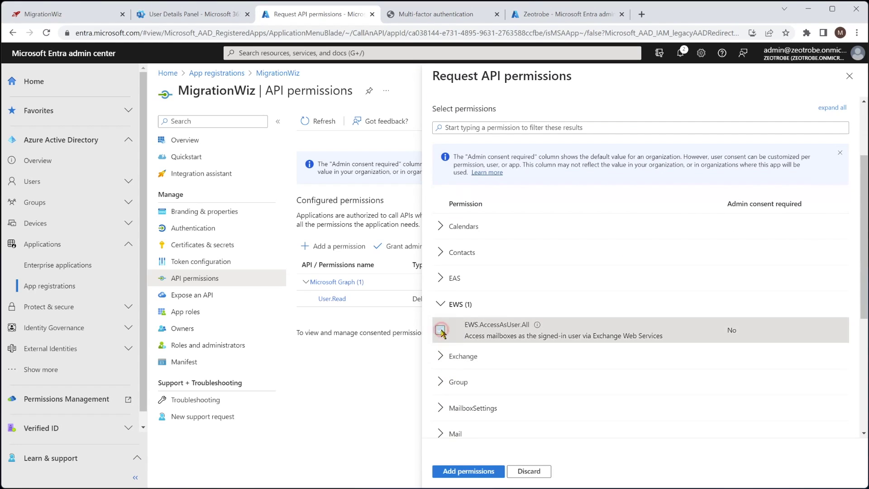
{"action": "left_click", "coordinate": [466, 471]}
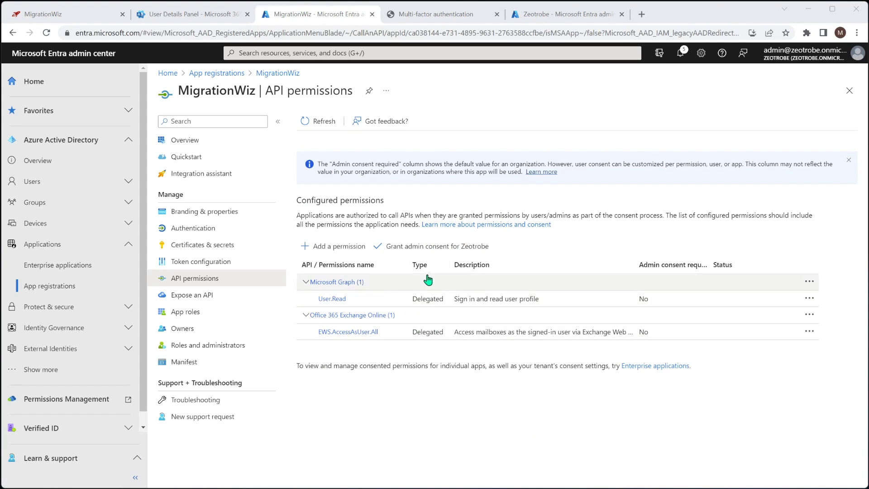
Step: Grant Zeotrobe admin consent for User.Read and EWS.AccessAsUser.All, then close the app registration tab
{"action": "left_click", "coordinate": [417, 250]}
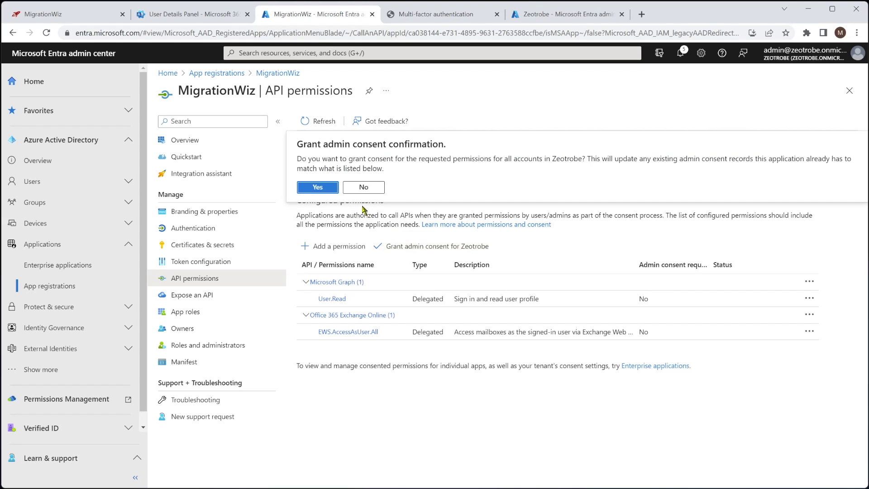
{"action": "left_click", "coordinate": [317, 188]}
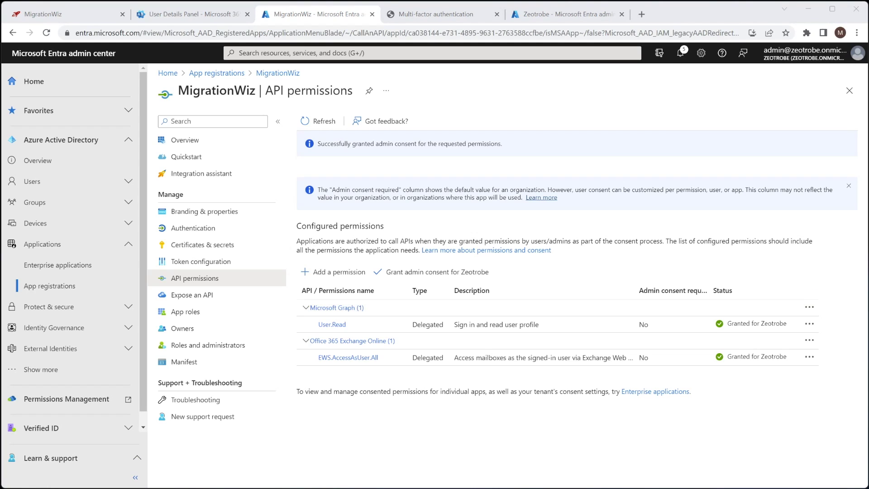
{"action": "key", "text": "alt+Tab"}
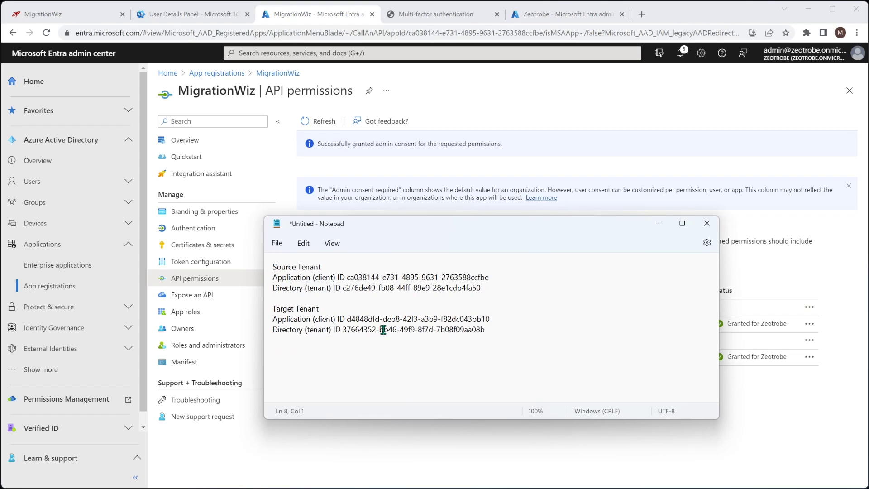
{"action": "key", "text": "super+Down"}
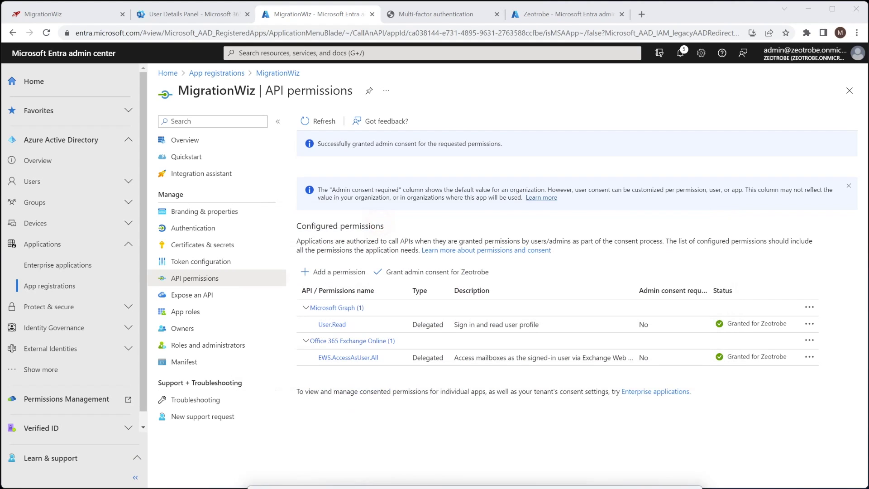
{"action": "left_click", "coordinate": [373, 16]}
Step: Close the multi-factor authentication and Zeotrobe Entra tabs and return to the MigrationWiz dashboard
{"action": "left_click", "coordinate": [373, 16]}
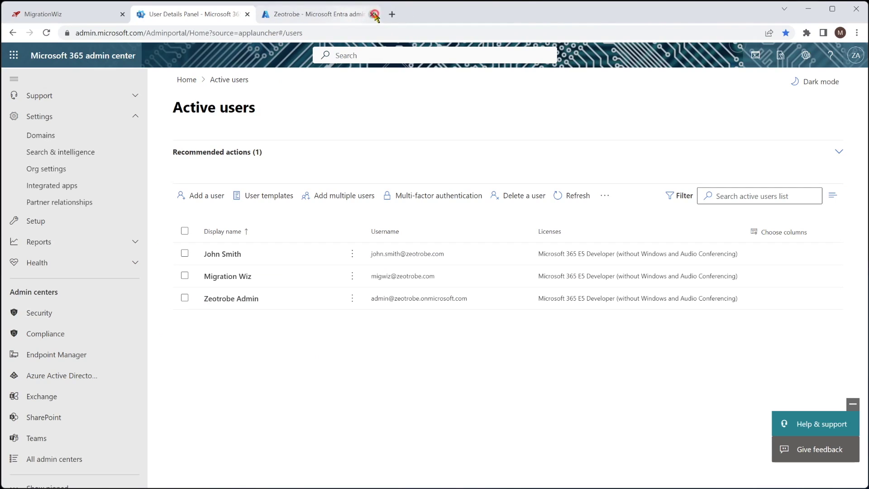
{"action": "left_click", "coordinate": [374, 17]}
{"action": "left_click", "coordinate": [90, 14]}
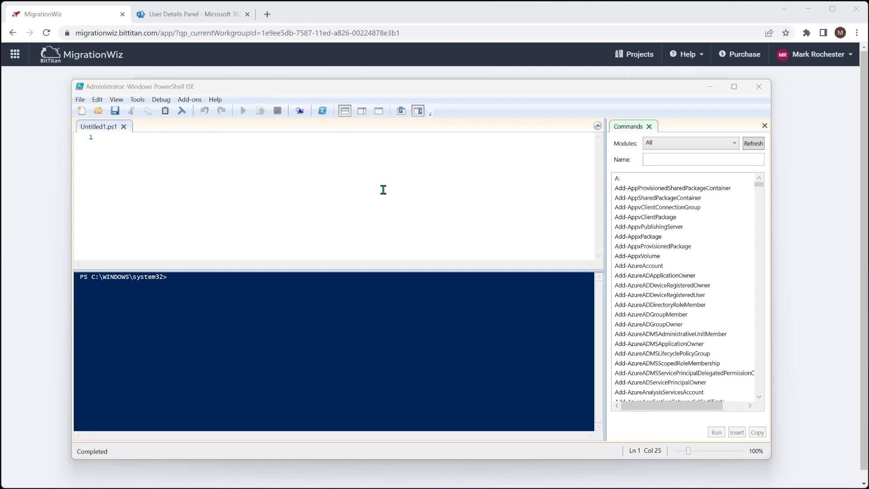
{"action": "left_click", "coordinate": [353, 286]}
{"action": "type", "text": "connect"}
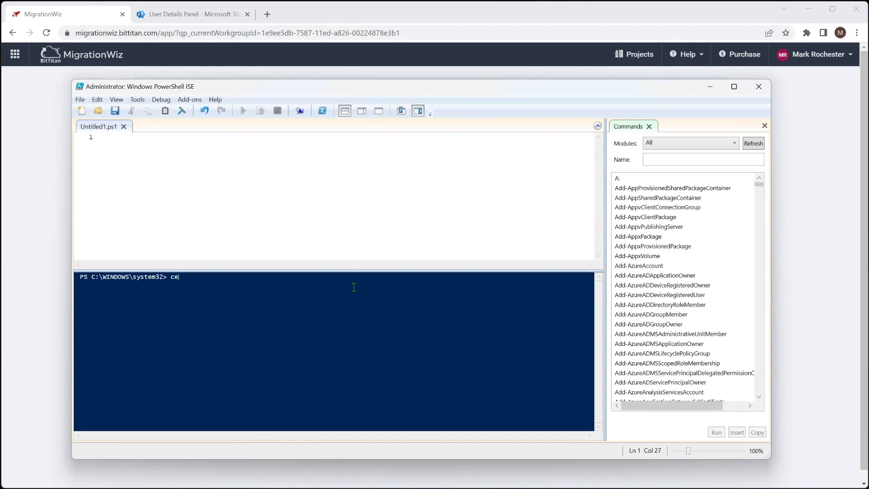
{"action": "type", "text": "-exch"}
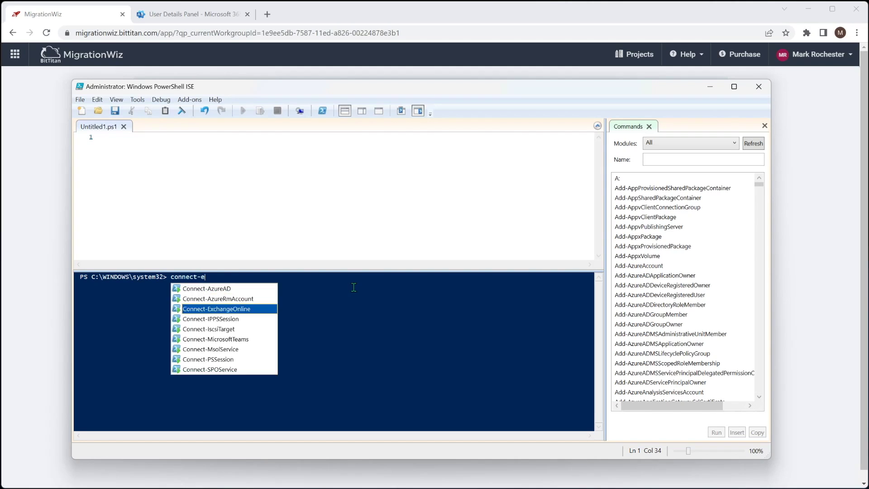
{"action": "key", "text": "Tab"}
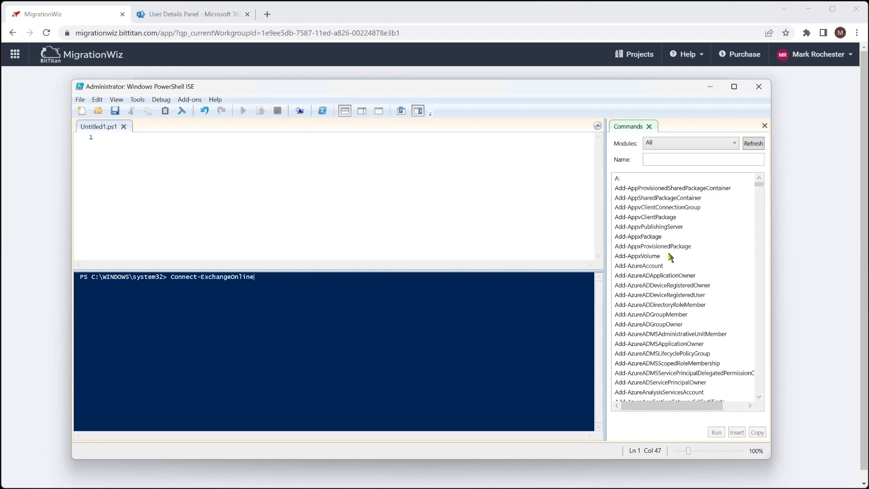
{"action": "key", "text": "Return"}
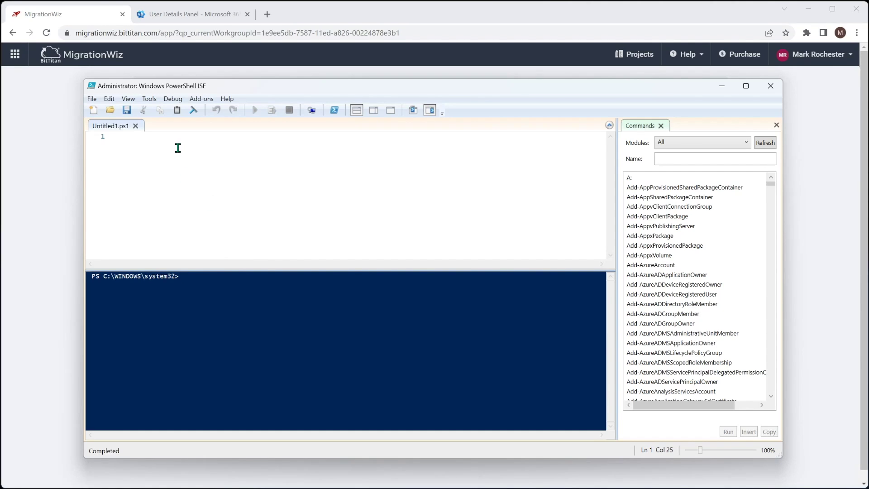
Step: Run the ExchangeOnlineManagement install line, then launch Connect-ExchangeOnline to bring up Microsoft sign-in
{"action": "type", "text": "install-module exchangeonlinemanagement -repository PSGallery -AllowClobber -Force"}
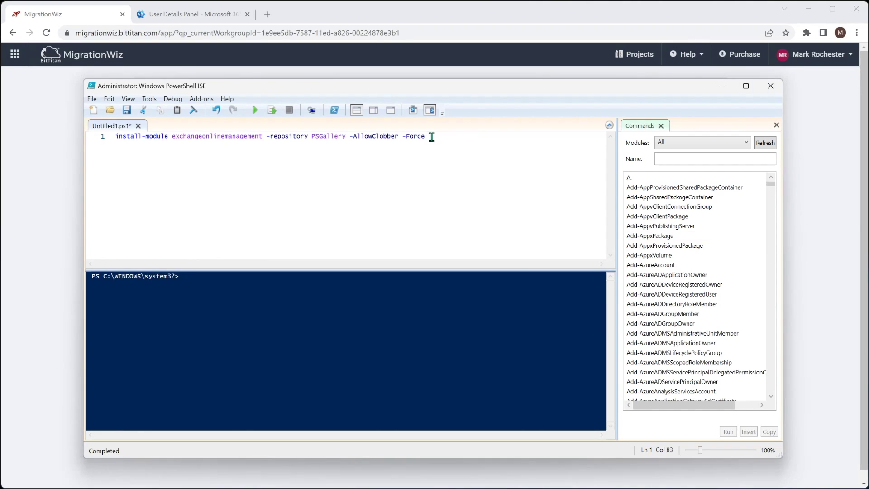
{"action": "left_click", "coordinate": [257, 113]}
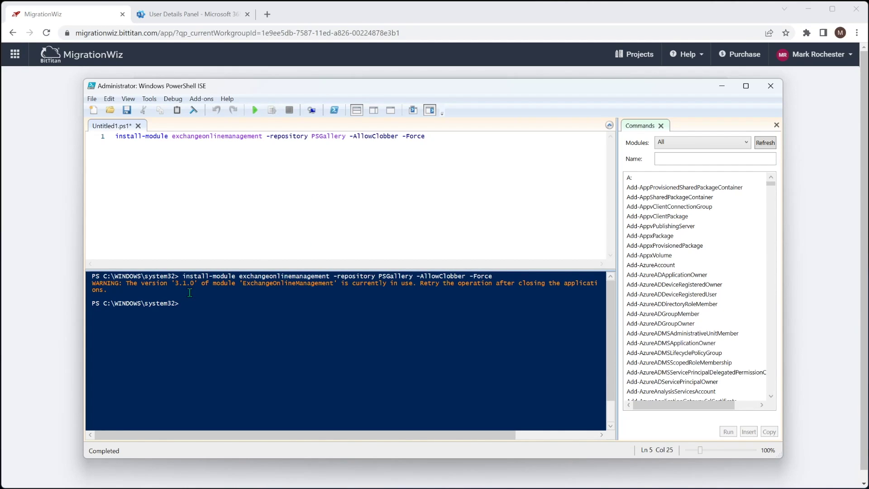
{"action": "type", "text": "connect-ex"}
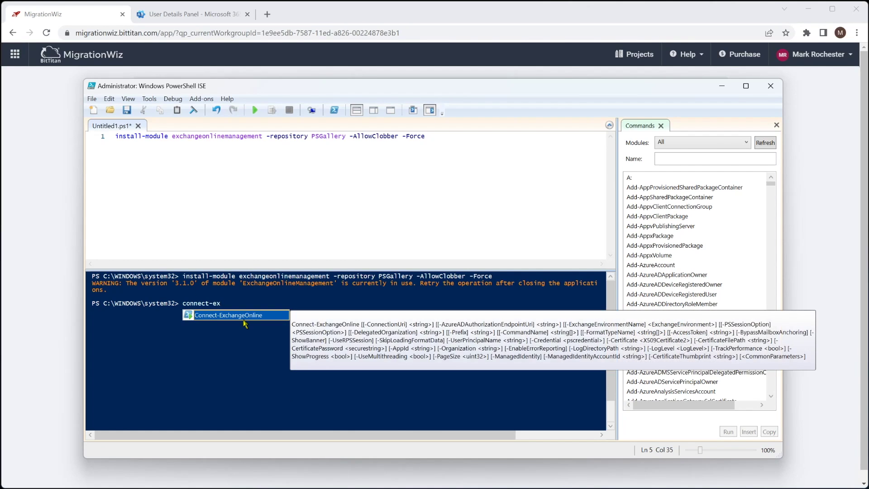
{"action": "key", "text": "Tab"}
{"action": "key", "text": "Return"}
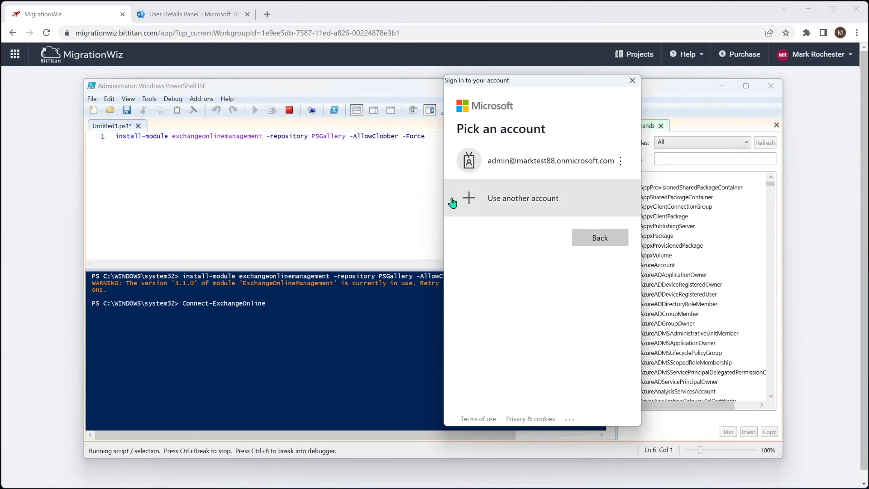
Step: Sign in to Exchange Online with another account, entering the tenant admin's e-mail and password
{"action": "left_click", "coordinate": [539, 201]}
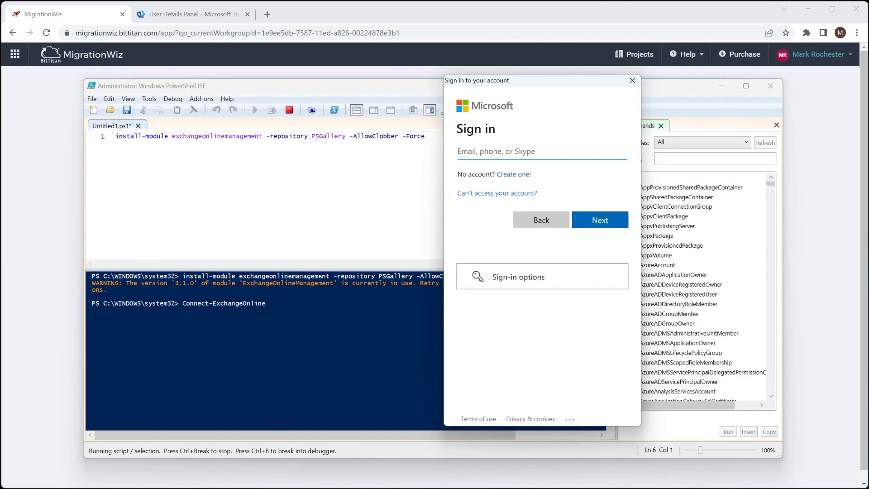
{"action": "key", "text": "ctrl+v"}
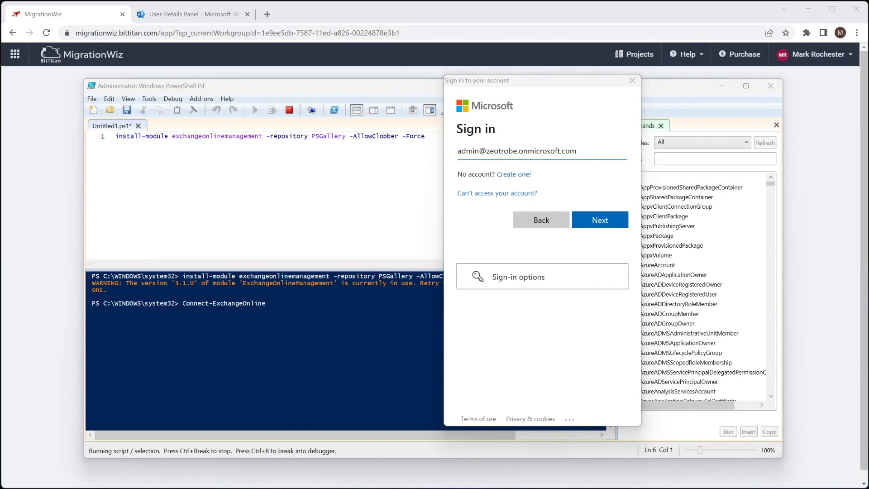
{"action": "key", "text": "Return"}
{"action": "key", "text": "ctrl+v"}
{"action": "left_click", "coordinate": [598, 219]}
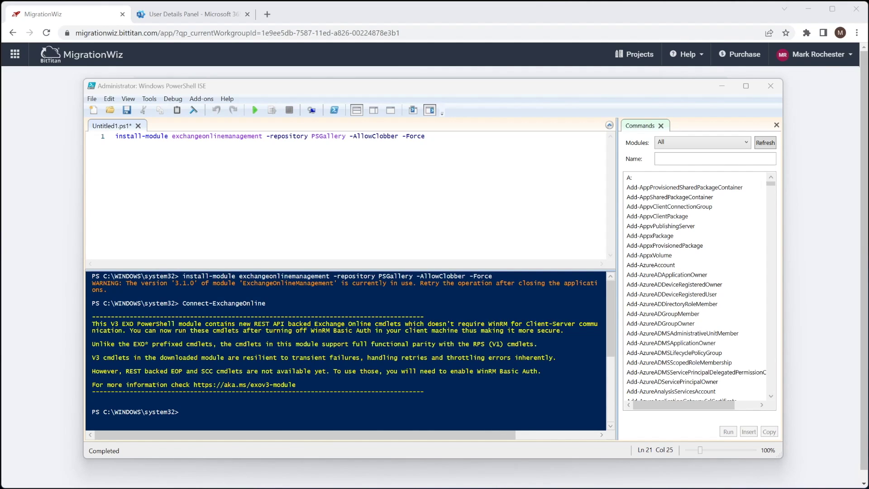
Step: Run Enable-OrganizationCustomization in the PowerShell console
{"action": "left_click", "coordinate": [209, 418]}
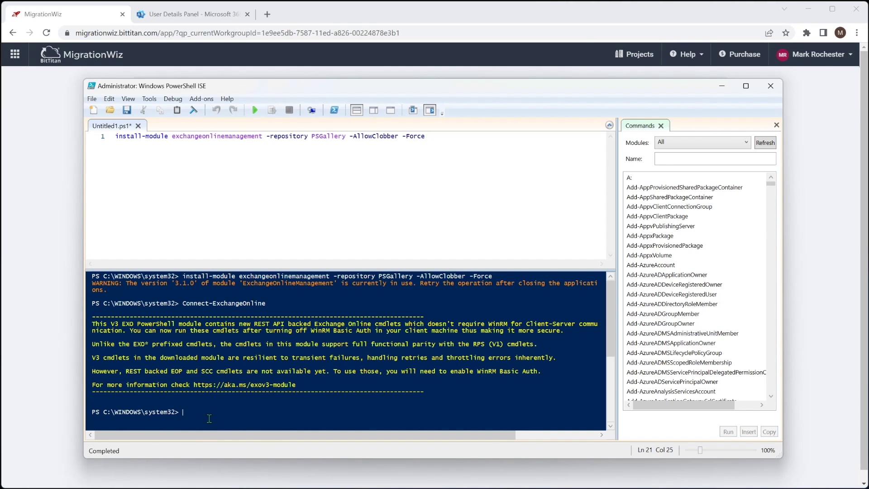
{"action": "type", "text": "enable-"}
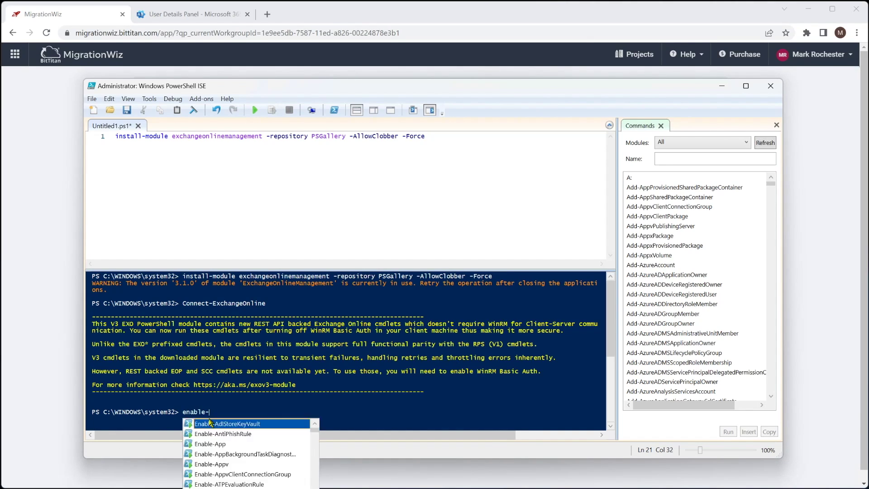
{"action": "type", "text": "or"}
{"action": "key", "text": "Tab"}
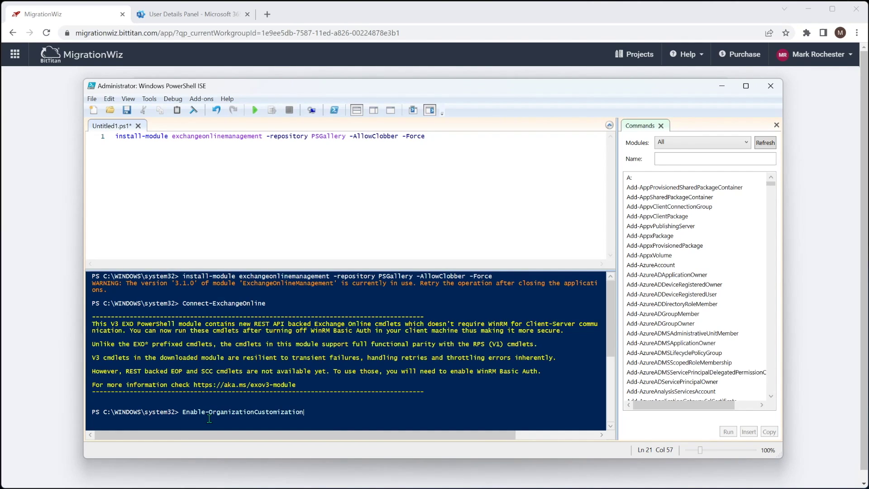
{"action": "key", "text": "Return"}
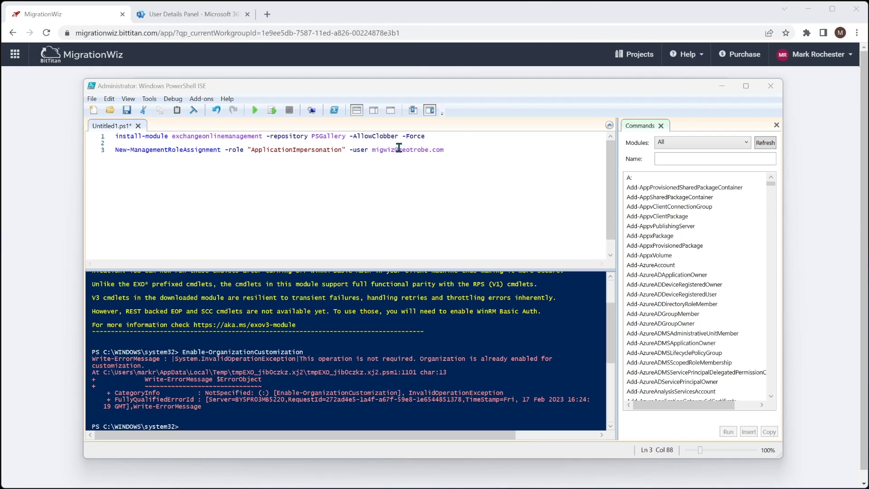
Step: Run only the New-ManagementRoleAssignment line assigning ApplicationImpersonation, then minimise PowerShell ISE
{"action": "left_click", "coordinate": [106, 152]}
{"action": "left_click", "coordinate": [271, 110]}
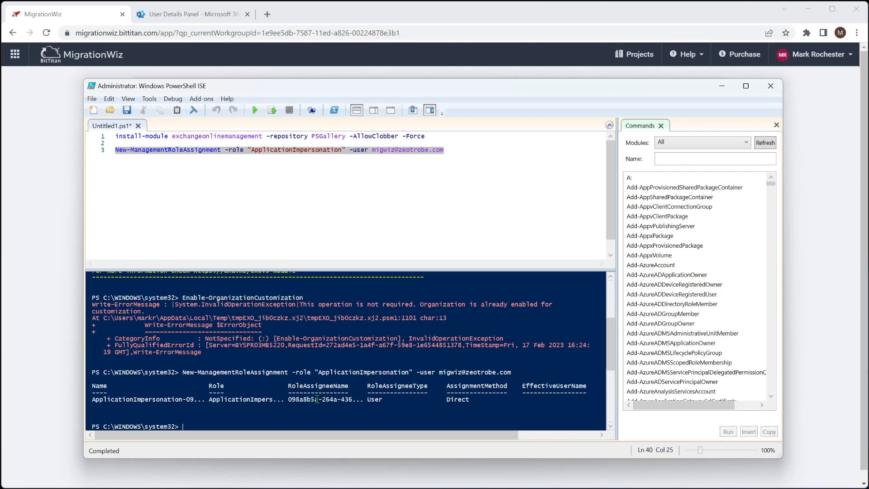
{"action": "left_click", "coordinate": [723, 87]}
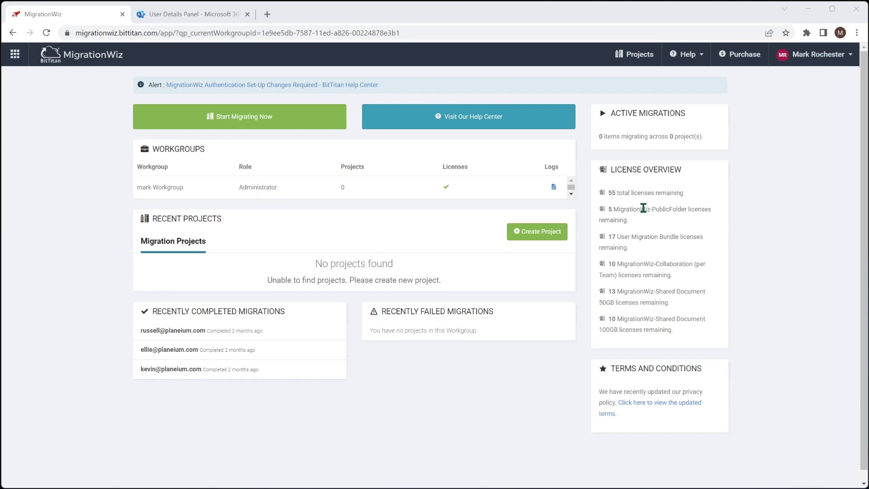
Step: Create the 'Zeotrobe Migration' mailbox project with a new Zeotrobe customer and advance to Source Settings
{"action": "left_click", "coordinate": [530, 235]}
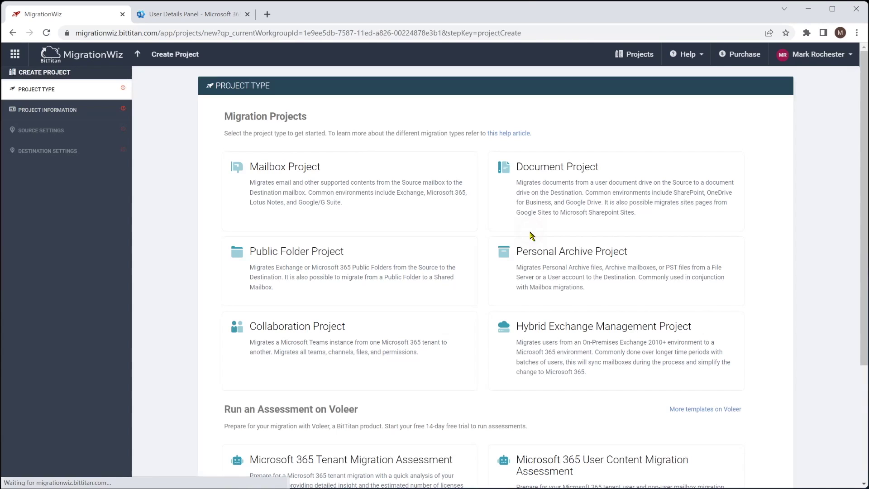
{"action": "left_click", "coordinate": [304, 186]}
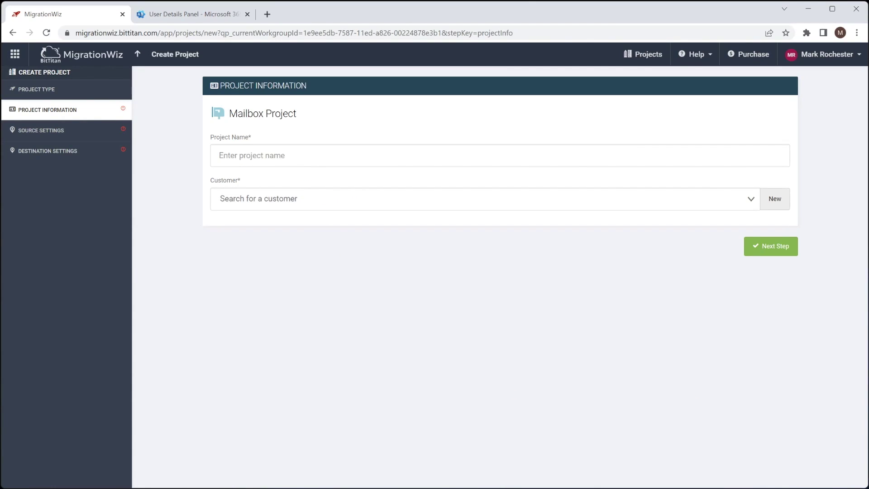
{"action": "left_click", "coordinate": [473, 155]}
{"action": "type", "text": "Zeotrobe Migration"}
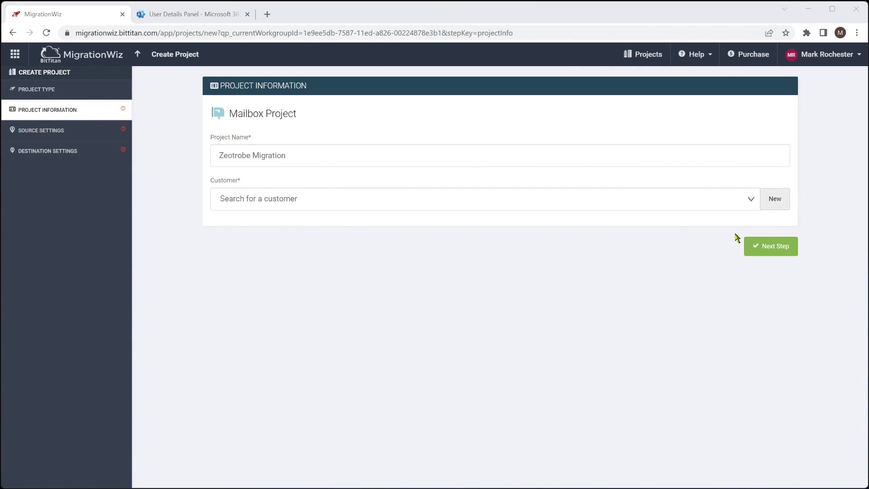
{"action": "left_click", "coordinate": [775, 203]}
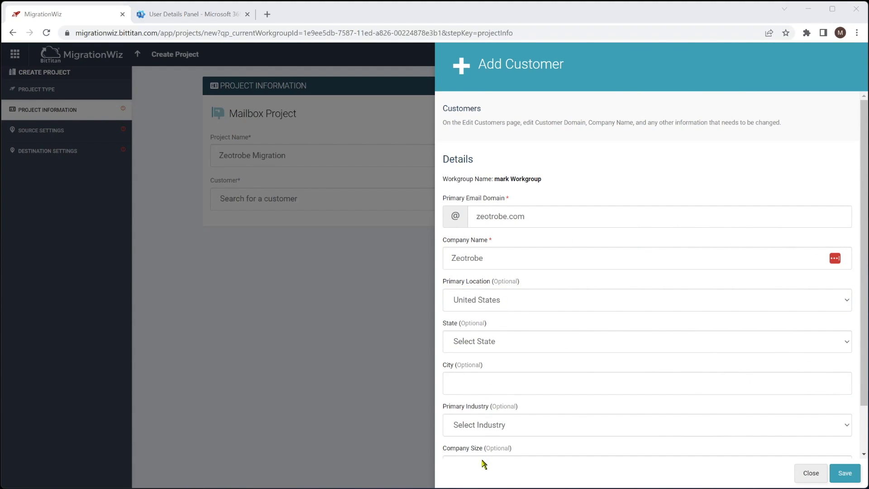
{"action": "scroll", "coordinate": [546, 429], "scroll_direction": "down", "scroll_amount": 1}
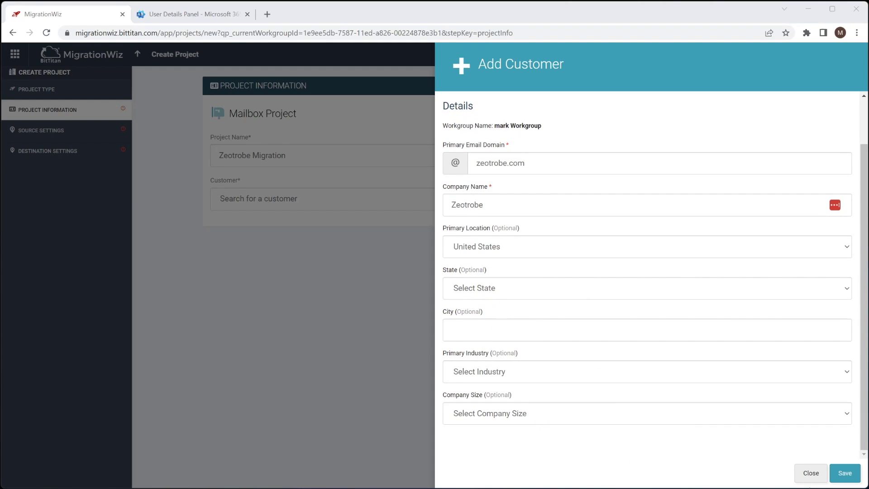
{"action": "left_click", "coordinate": [845, 474]}
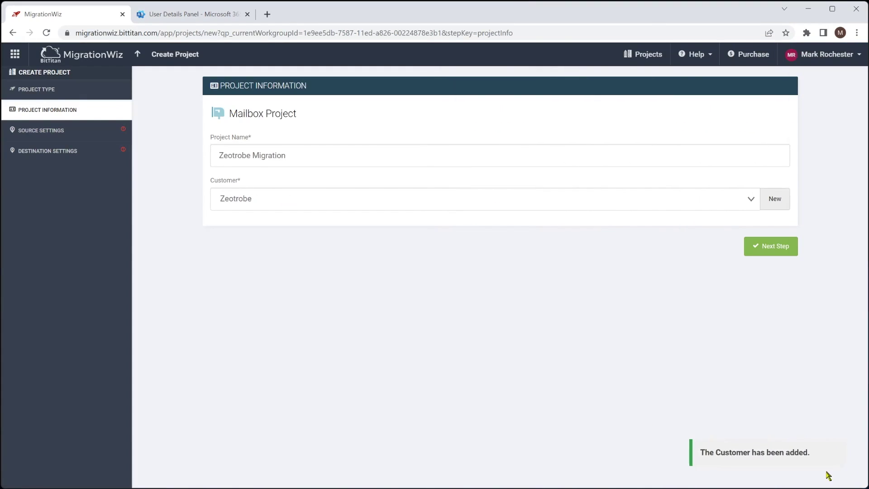
{"action": "left_click", "coordinate": [761, 248]}
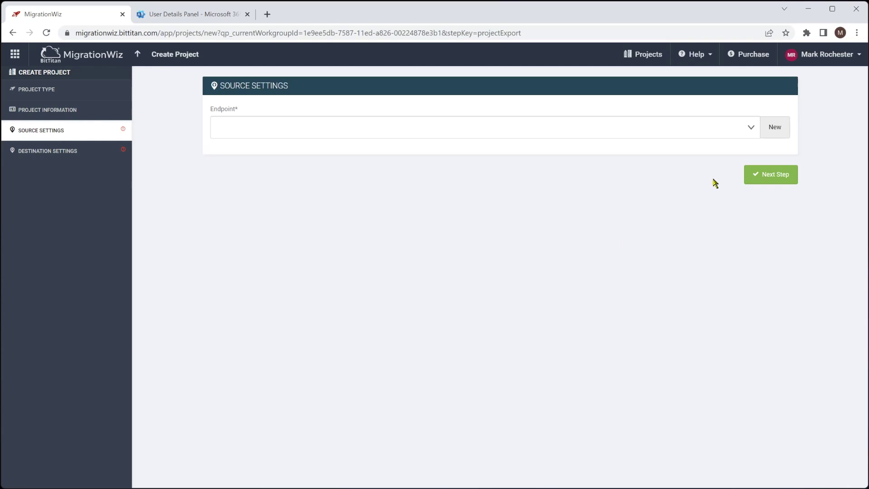
Step: Add a Microsoft 365 source endpoint 'Zeotrobe M365 Tenant' with admin credentials and continue to Destination Settings
{"action": "left_click", "coordinate": [775, 128]}
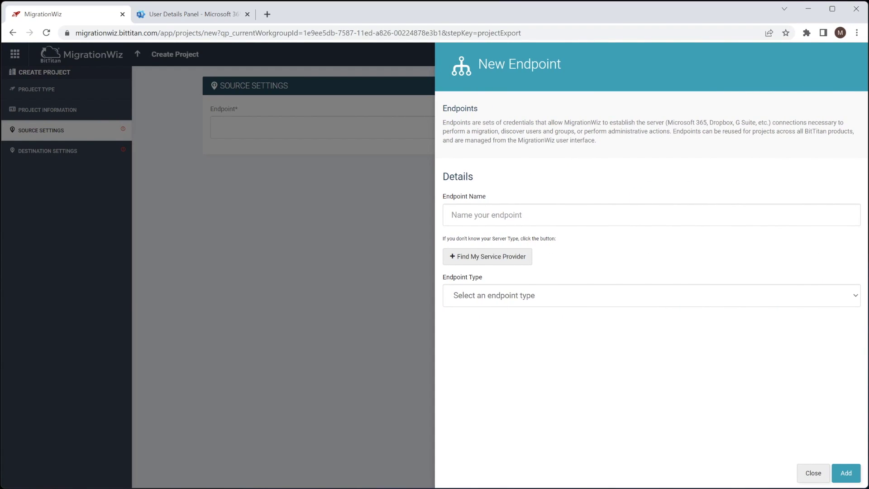
{"action": "type", "text": "Zeotrobe M365 Tenant"}
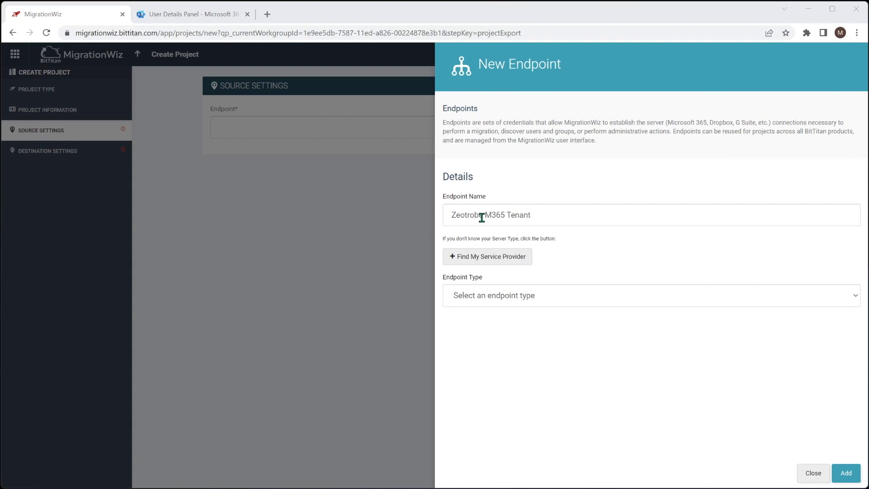
{"action": "left_click", "coordinate": [504, 299]}
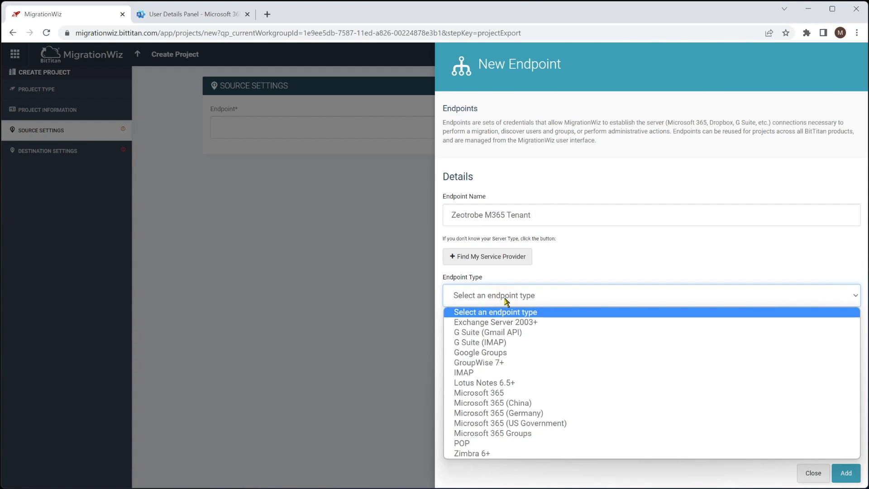
{"action": "left_click", "coordinate": [528, 394]}
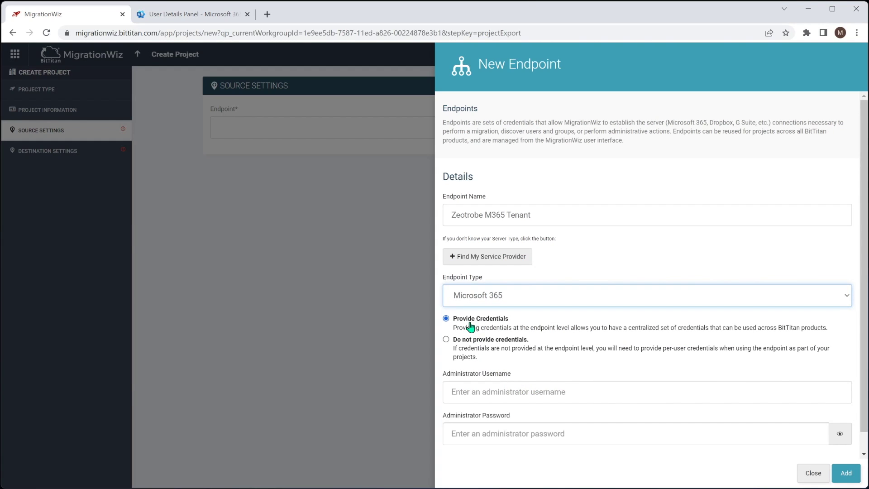
{"action": "scroll", "coordinate": [678, 359], "scroll_direction": "down", "scroll_amount": 1}
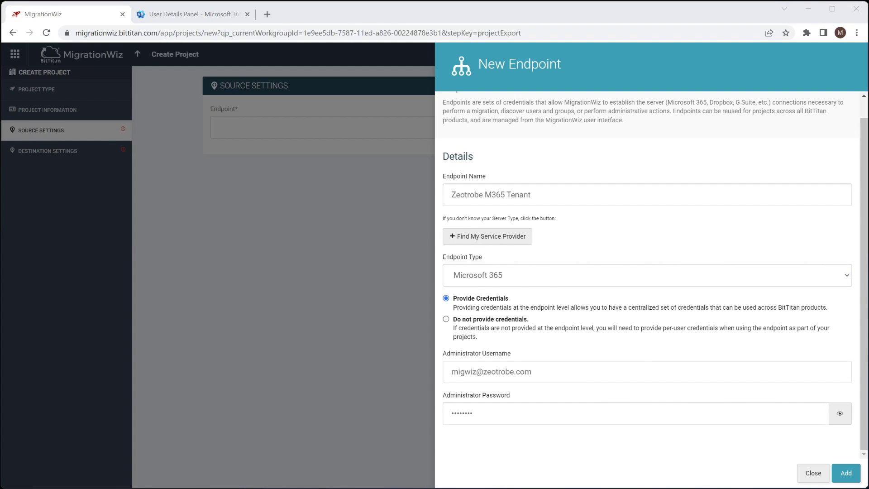
{"action": "left_click", "coordinate": [845, 472]}
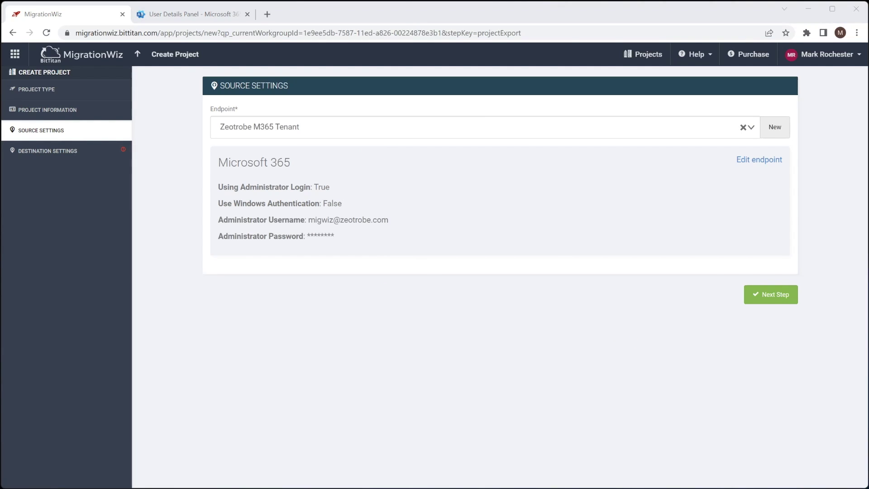
{"action": "left_click", "coordinate": [773, 301]}
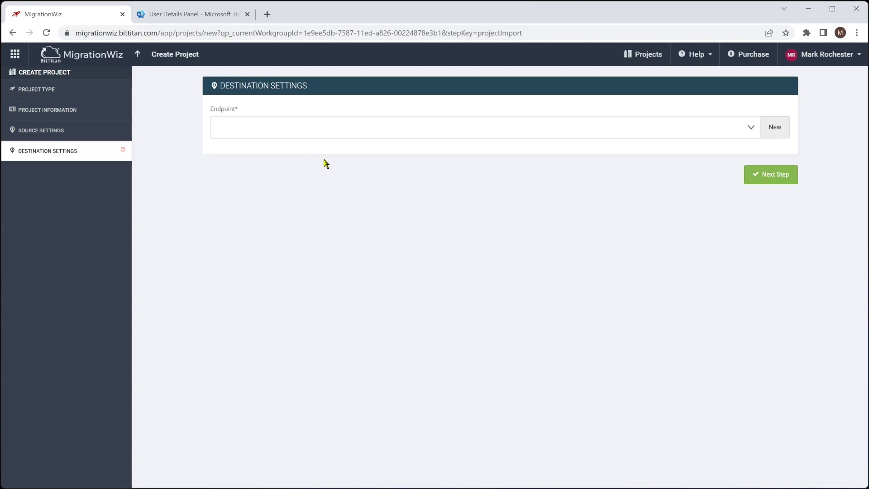
Step: Add a Microsoft 365 destination endpoint 'TCGE5Demo M365 Tenant' with admin credentials and continue
{"action": "left_click", "coordinate": [775, 128]}
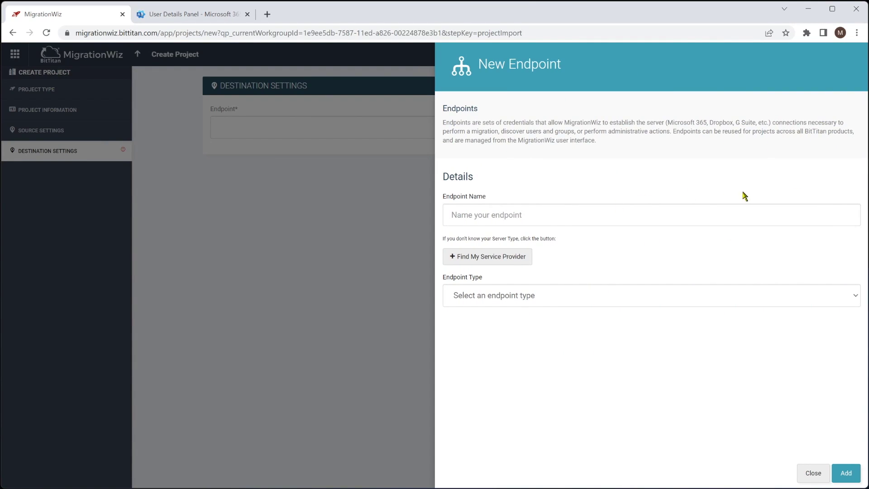
{"action": "type", "text": "TCGE5Demo M365 Tenant"}
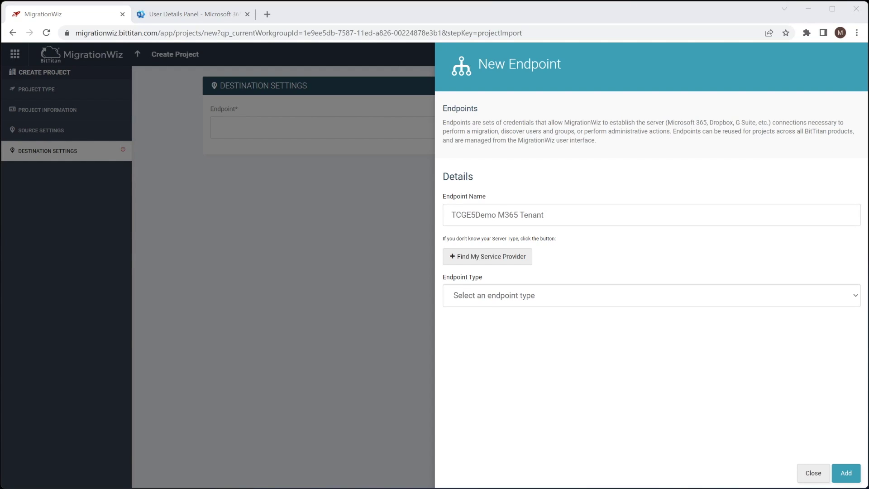
{"action": "left_click", "coordinate": [497, 295]}
{"action": "left_click", "coordinate": [488, 372]}
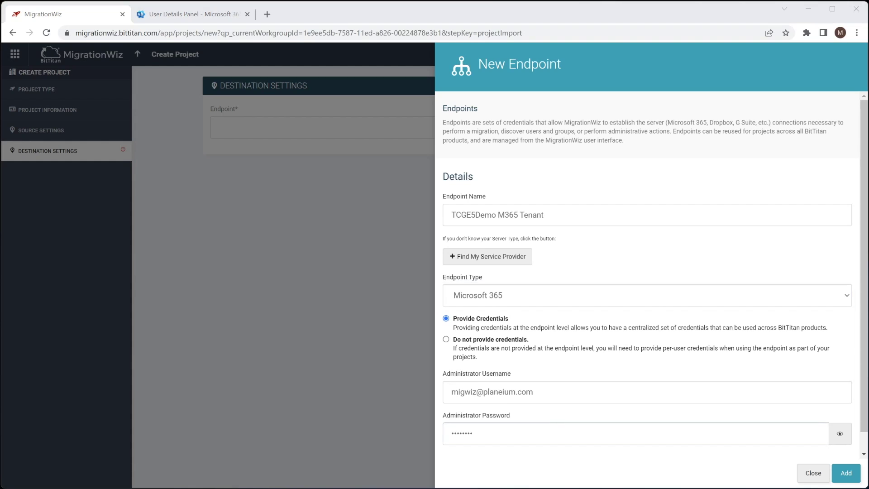
{"action": "left_click", "coordinate": [846, 472]}
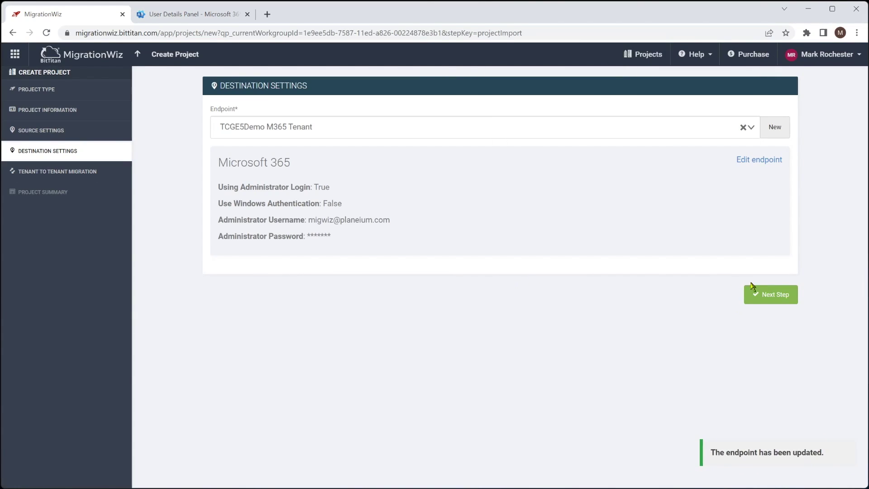
{"action": "left_click", "coordinate": [780, 301]}
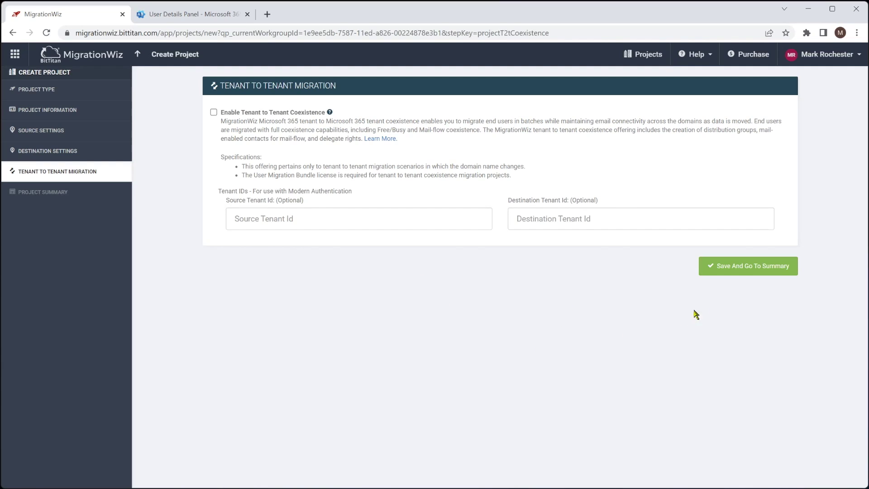
Step: Save the Zeotrobe Migration project, then add a support option row in its Advanced Options
{"action": "left_click", "coordinate": [739, 264]}
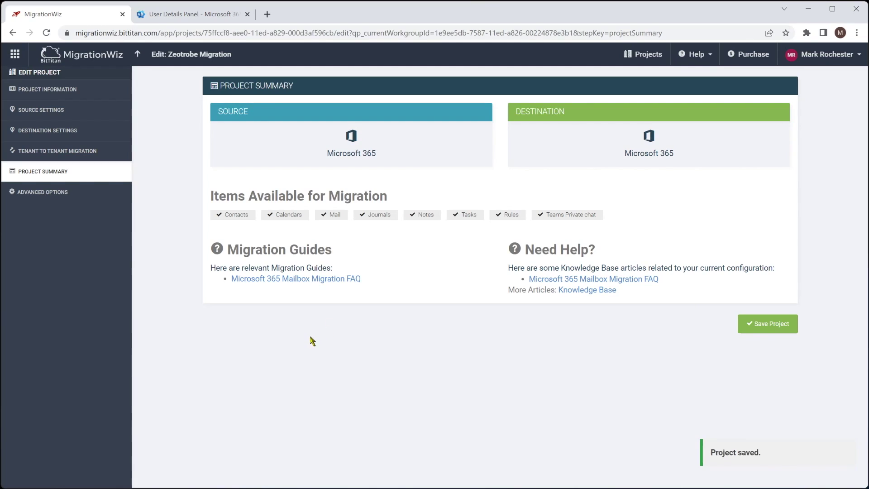
{"action": "left_click", "coordinate": [769, 329]}
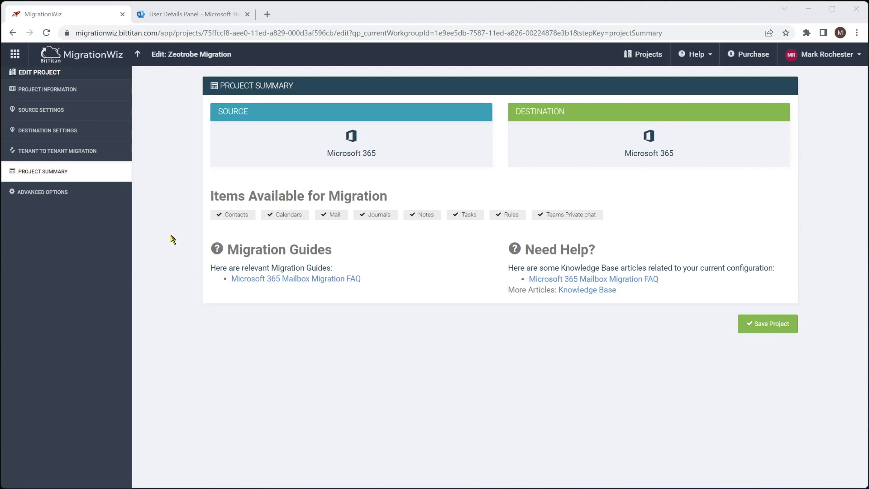
{"action": "left_click", "coordinate": [49, 192]}
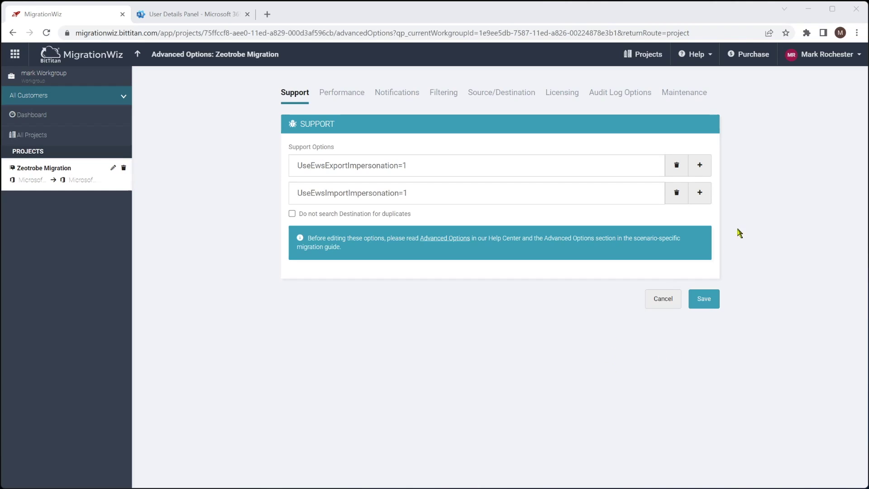
{"action": "left_click", "coordinate": [700, 195]}
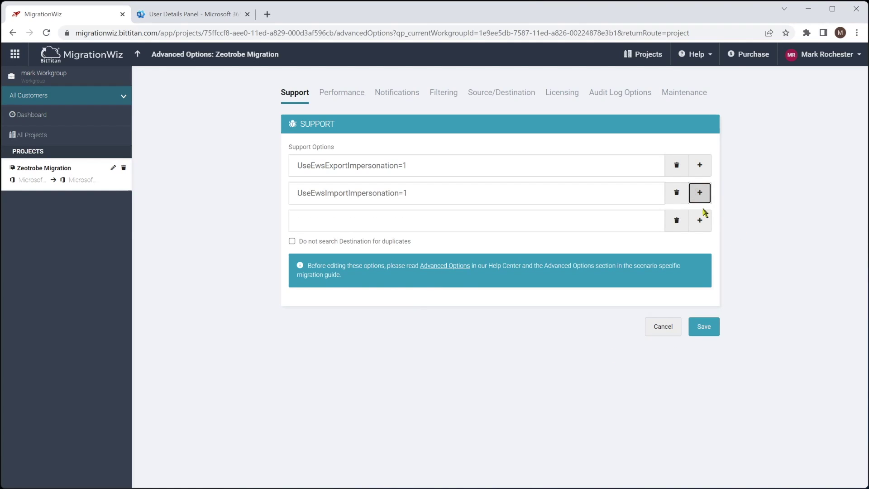
Step: Add three more support option rows and bring the tenant ID notes over the page
{"action": "left_click", "coordinate": [701, 194]}
{"action": "left_click", "coordinate": [701, 195]}
{"action": "left_click", "coordinate": [702, 195]}
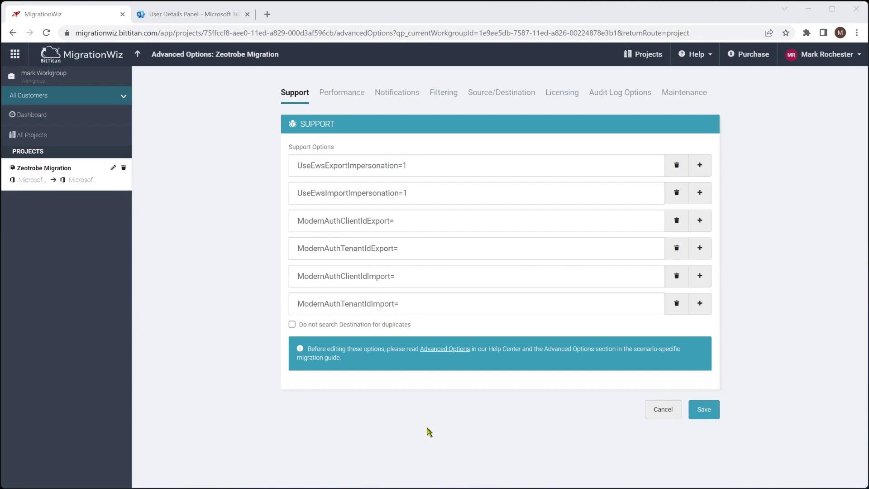
{"action": "left_click_drag", "start_coordinate": [481, 477], "coordinate": [600, 328]}
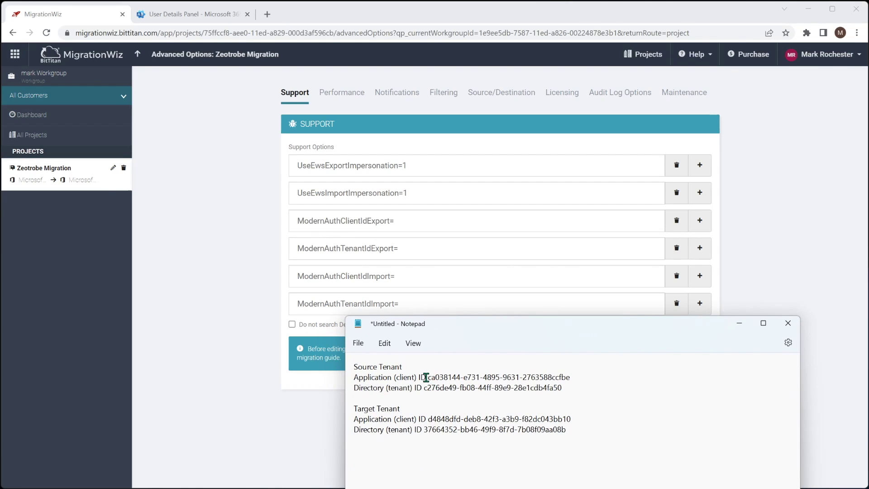
Step: Paste the source tenant's application ID from the notes into ModernAuthClientIdExport=
{"action": "left_click_drag", "start_coordinate": [427, 378], "coordinate": [571, 377]}
{"action": "key", "text": "ctrl+c"}
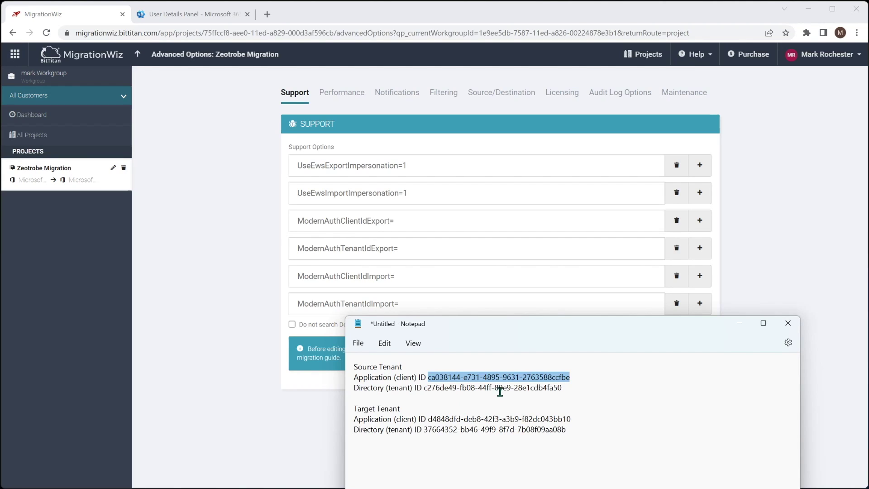
{"action": "left_click", "coordinate": [431, 220]}
{"action": "key", "text": "ctrl+v"}
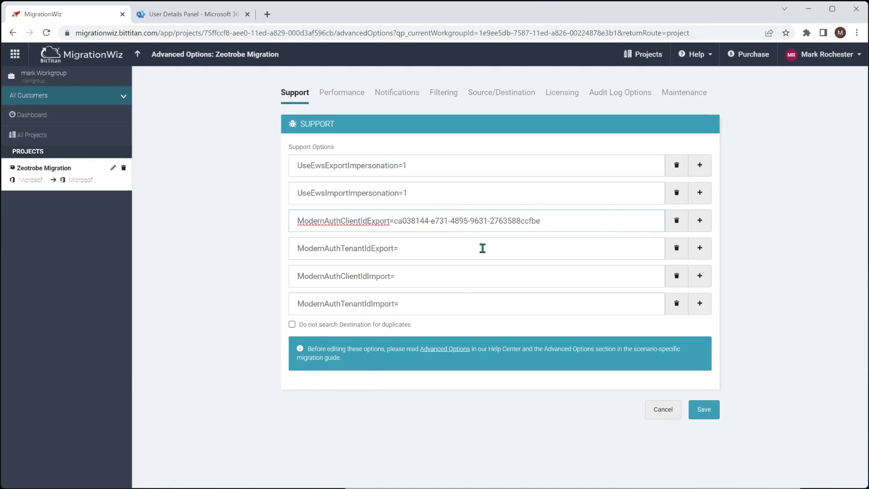
{"action": "left_click", "coordinate": [550, 486]}
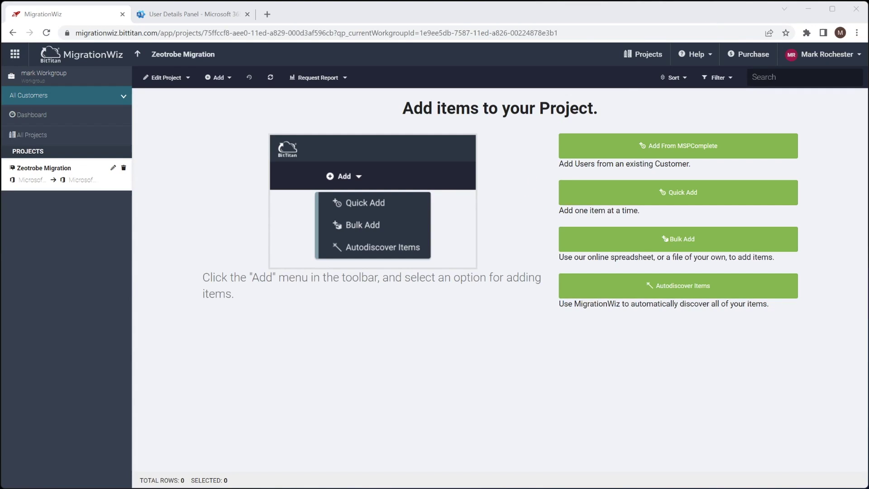
Step: Quick-add the test user's mailbox with its source and destination addresses, then select its row
{"action": "left_click", "coordinate": [615, 190]}
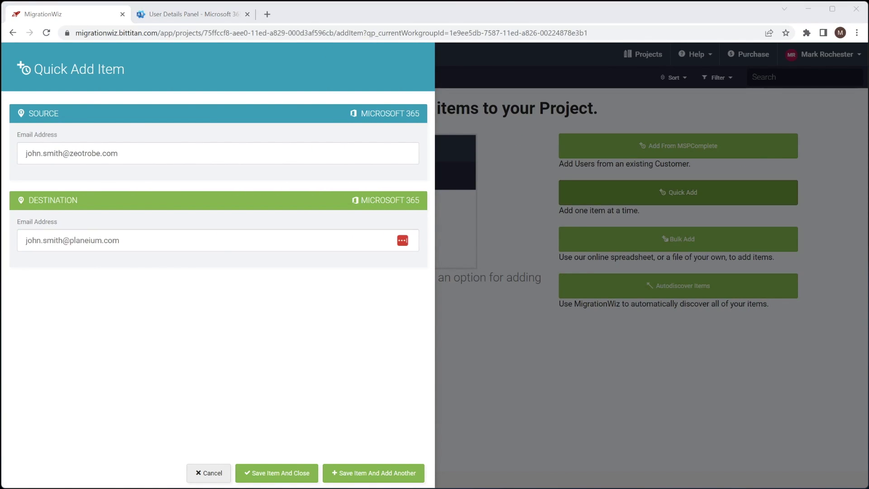
{"action": "left_click", "coordinate": [274, 473]}
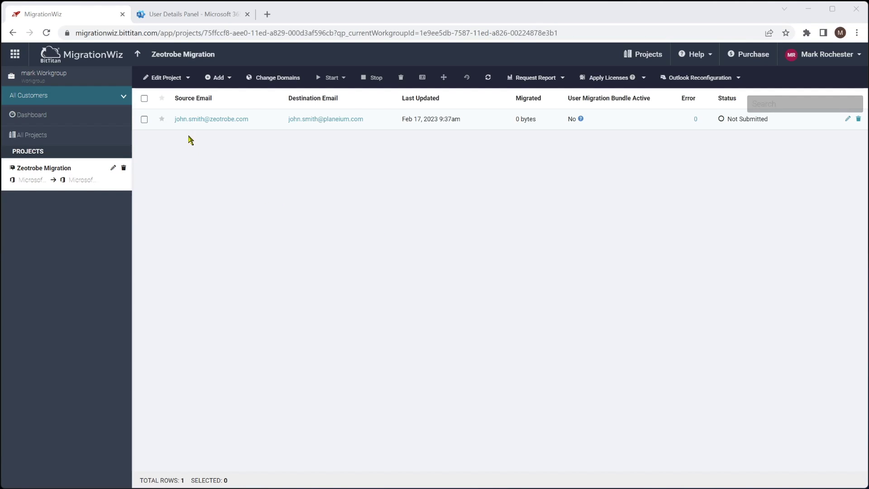
{"action": "left_click", "coordinate": [144, 119]}
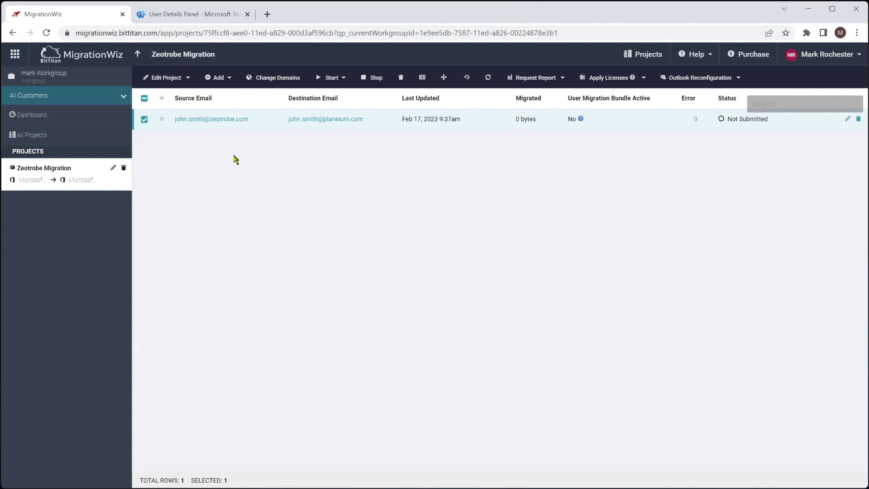
Step: Run Verify Credentials on the selected test mailbox and confirm the verification
{"action": "left_click", "coordinate": [344, 80]}
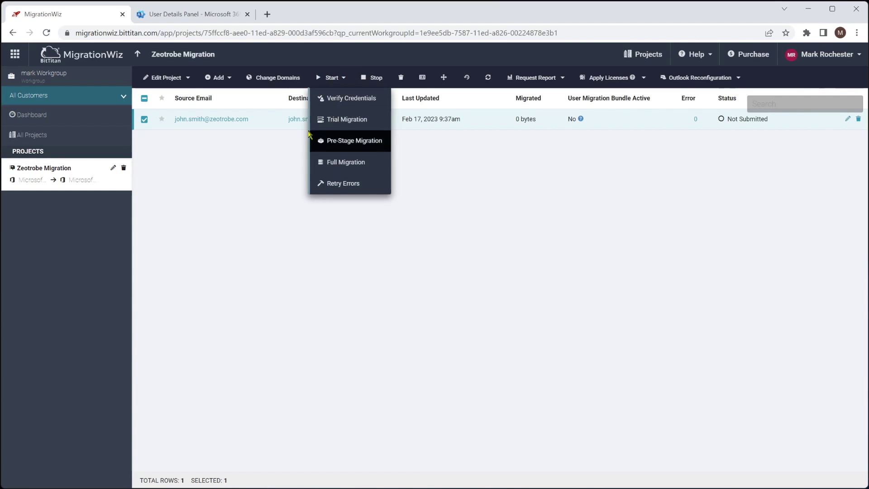
{"action": "left_click", "coordinate": [343, 98]}
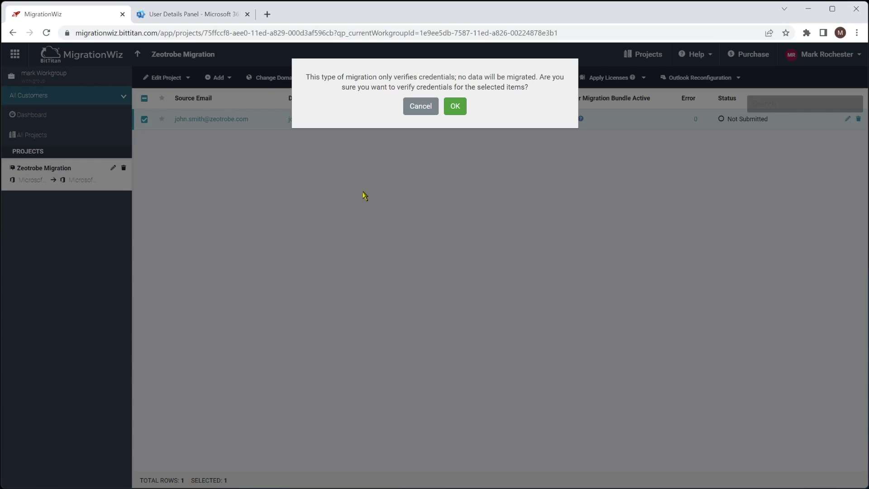
{"action": "left_click", "coordinate": [457, 108]}
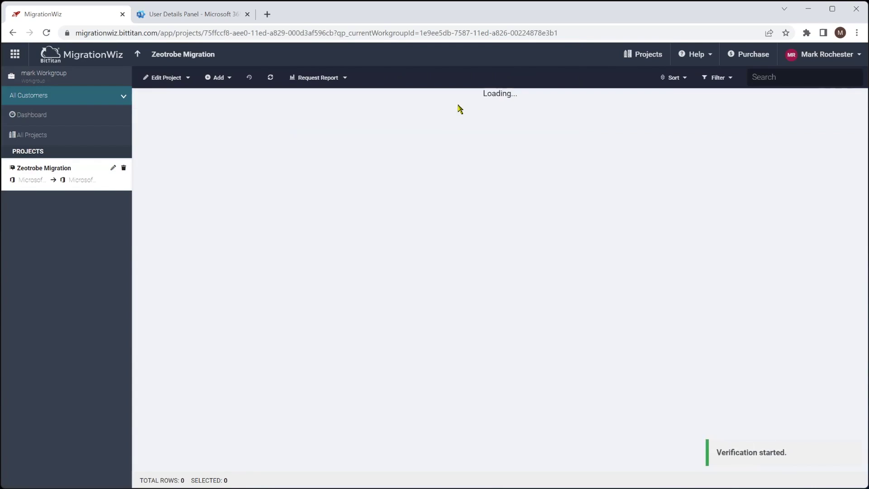